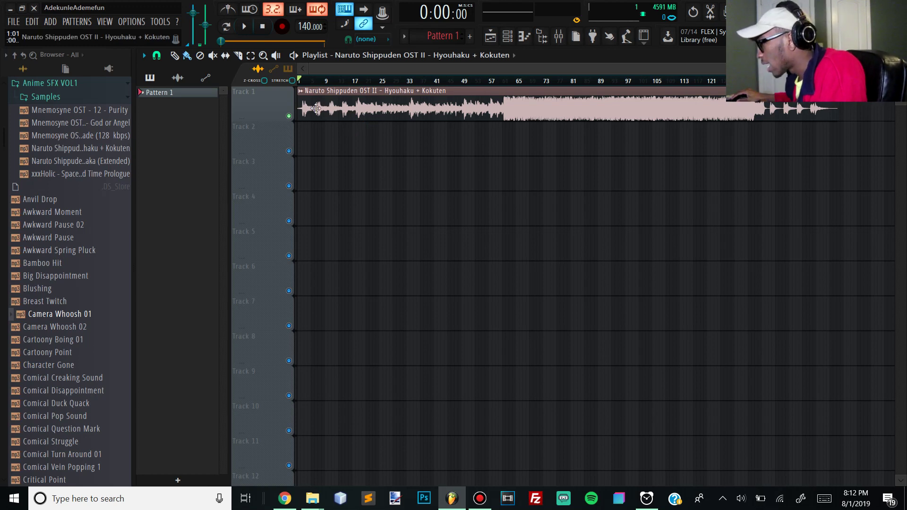
- Raise the time-stretching pitch of the Hyouhaku + Kokuten audio clip with the stretch mode set to Auto
click(301, 92)
click(339, 132)
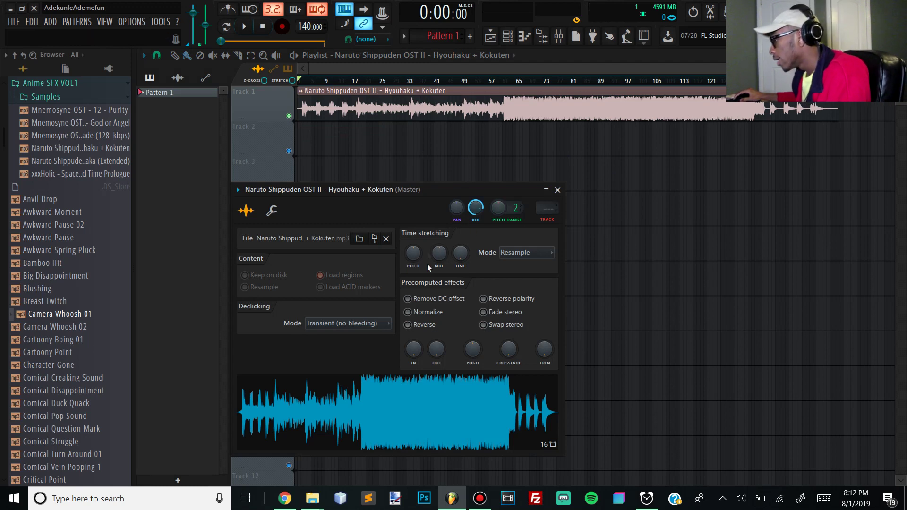
drag(413, 253, 421, 208)
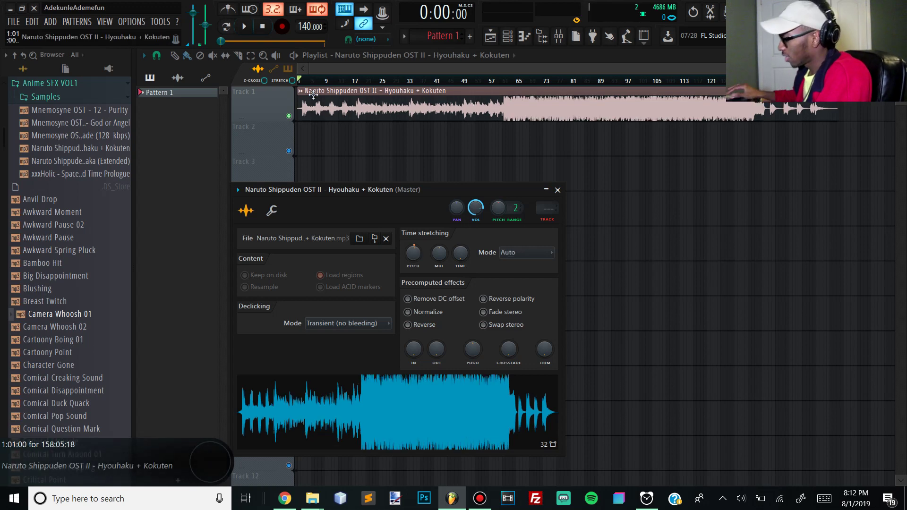
- Play the pitched Hyouhaku + Kokuten clip from the beginning and from about bar 4 to audition it
click(310, 82)
key(space)
click(303, 81)
key(space)
scroll(317, 84, up, 4)
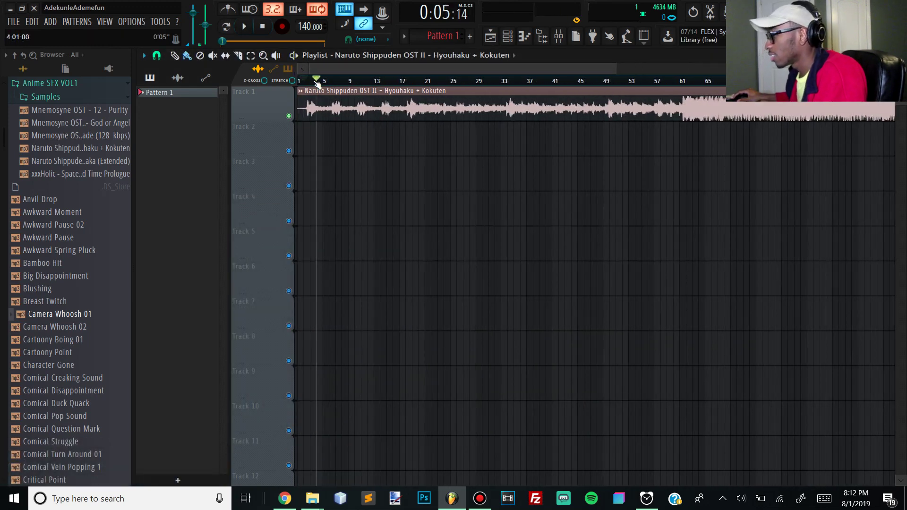
click(317, 83)
key(space)
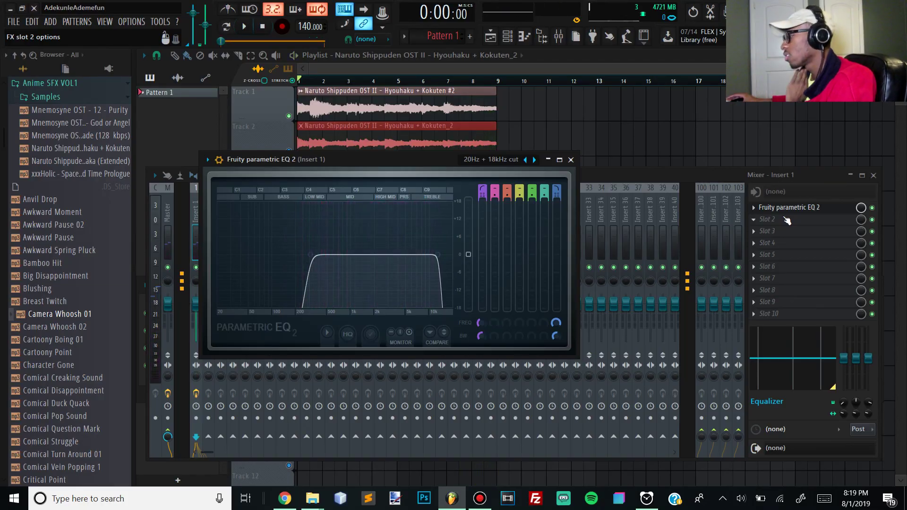
- Add Fruity Reeverb 2 to slot 2 of Insert 1, lowering its dry level and raising its wet level while listening
click(788, 220)
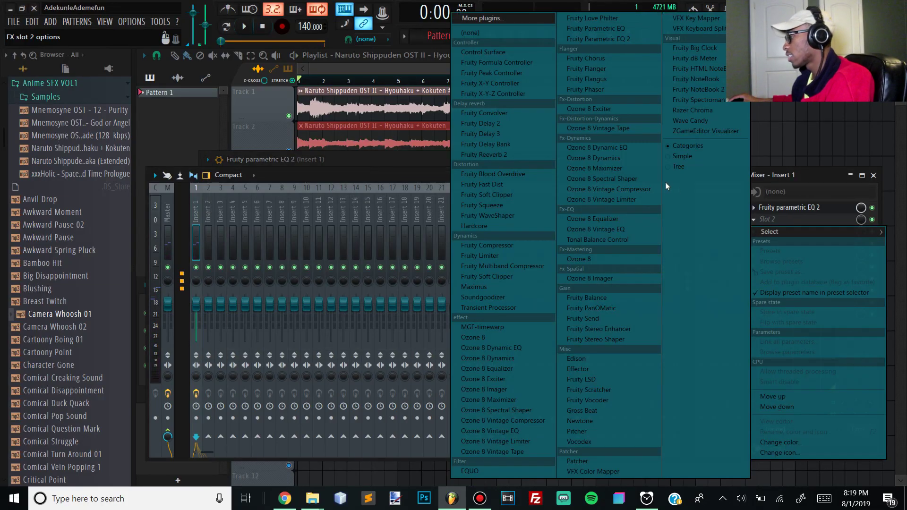
click(517, 157)
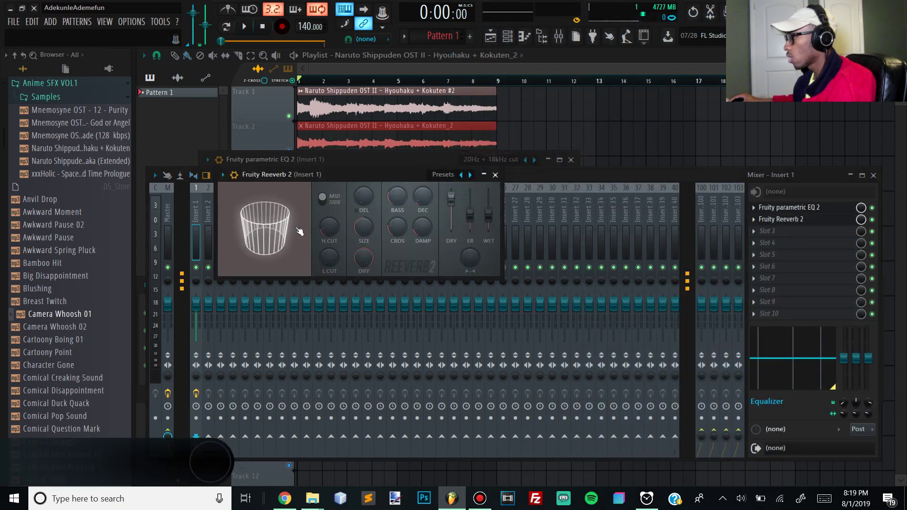
drag(451, 198, 452, 201)
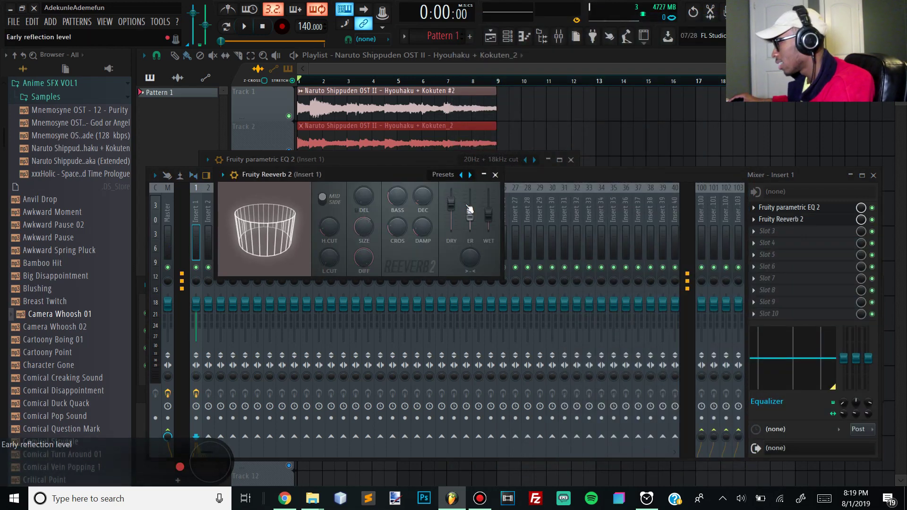
drag(488, 214, 488, 206)
key(space)
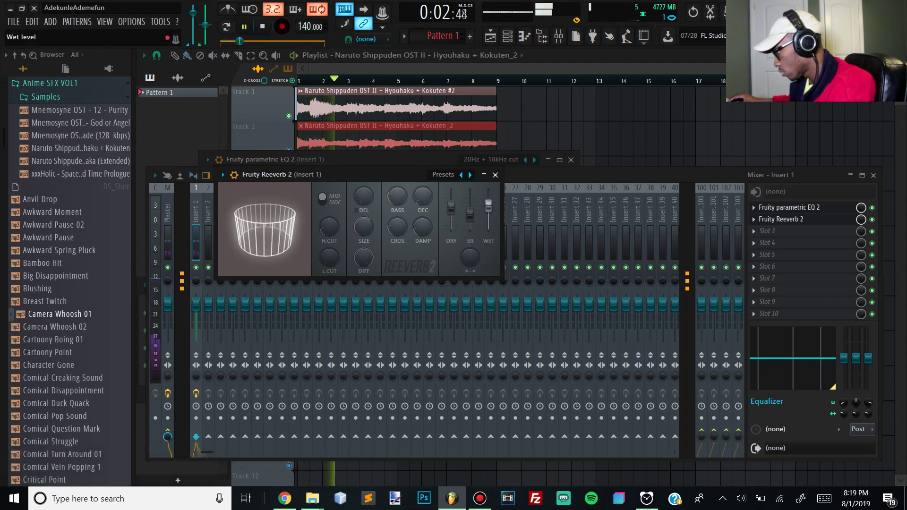
drag(488, 204, 489, 201)
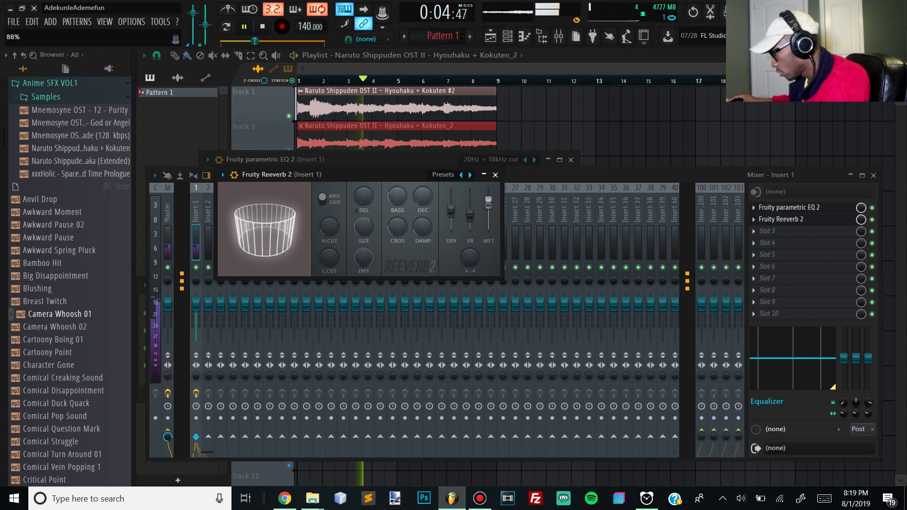
click(443, 66)
key(space)
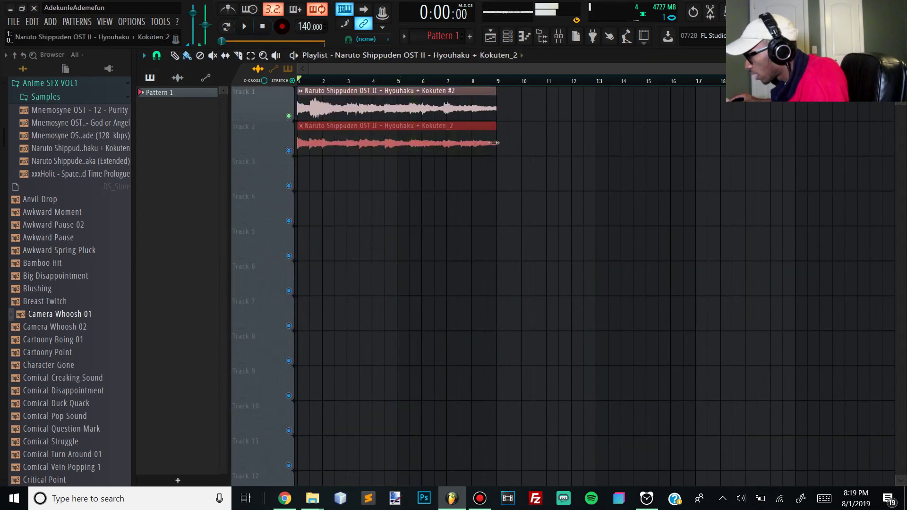
- Trim the Hyouhaku + Kokuten_2 clip on Track 2 so it ends at bar 5
drag(495, 143, 401, 144)
scroll(395, 143, up, 5)
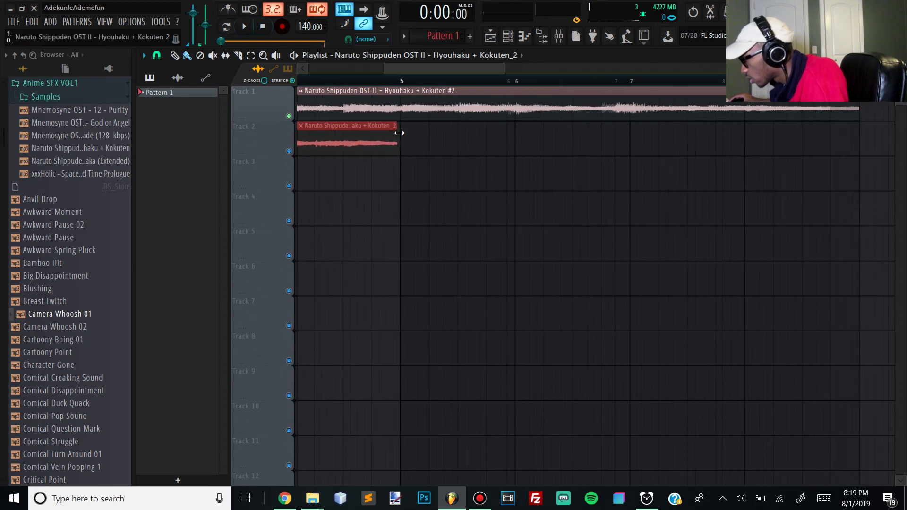
scroll(404, 134, up, 2)
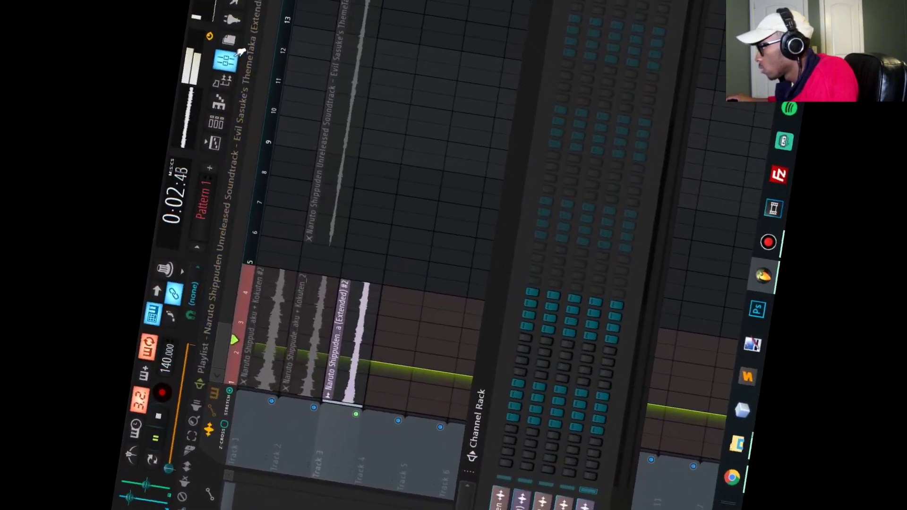
- Delete the long Evil Sasuke's ThemeTaka (Extended) clip that starts at about bar 6 on Track 2
click(299, 16)
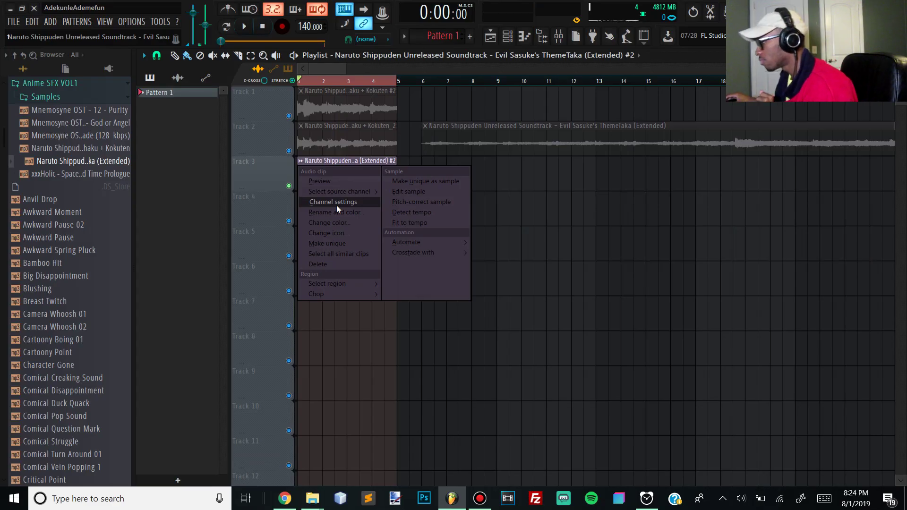
right_click(430, 149)
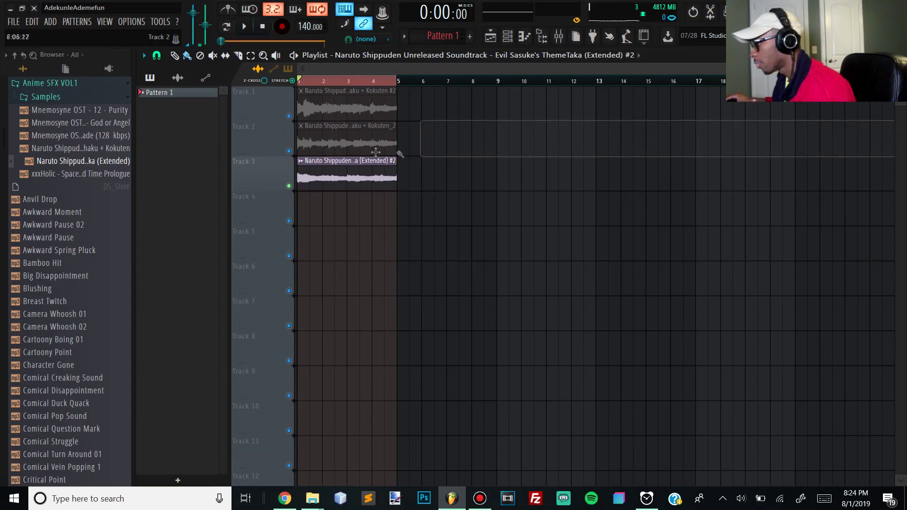
right_click(298, 165)
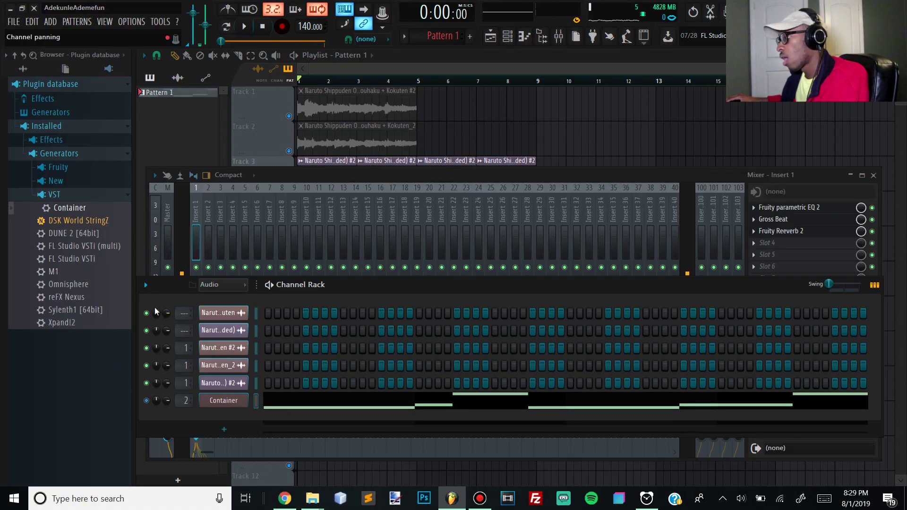
- Find the TM-88 808s [Spazz] sample in the TM88 Nightmare Drum Kit among the sample folders
click(38, 70)
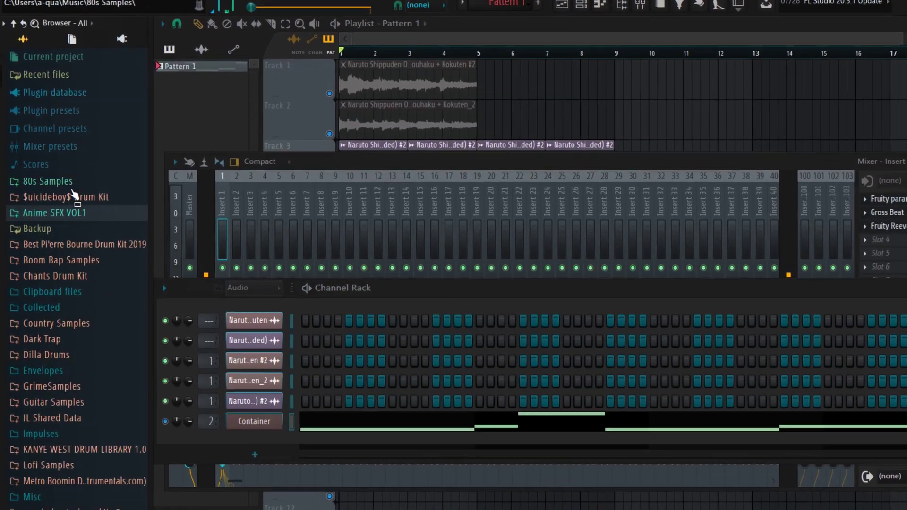
scroll(76, 212, down, 3)
scroll(92, 196, up, 5)
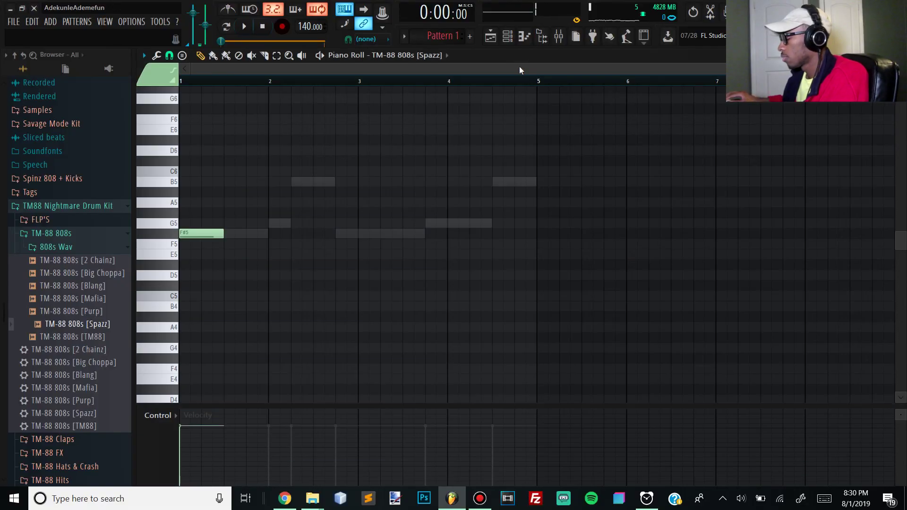
- Transpose the first 808 note up two octaves to F#7, checking it in playback
key(ctrl+Up)
key(space)
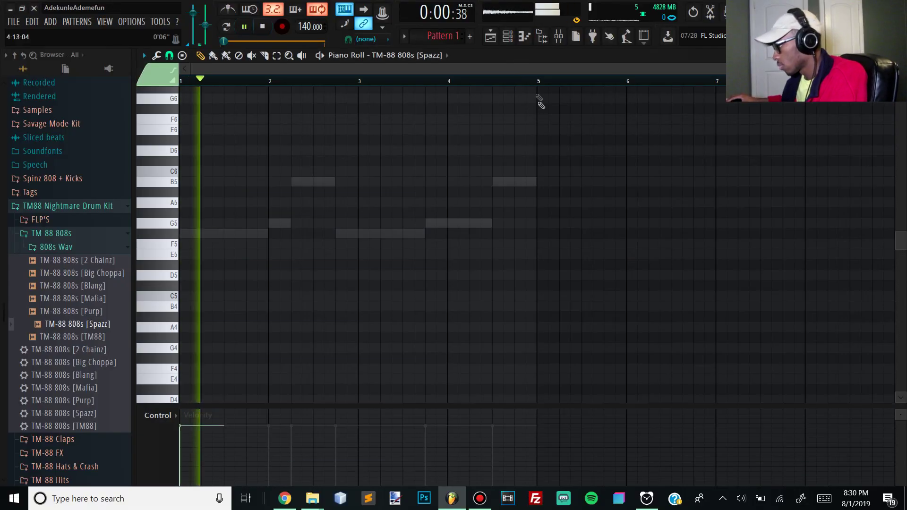
key(ctrl+Up)
scroll(473, 142, up, 4)
- Add a short F#7 note at 2:05 and a short G7 note at 2:11 in the 808 pattern
click(273, 171)
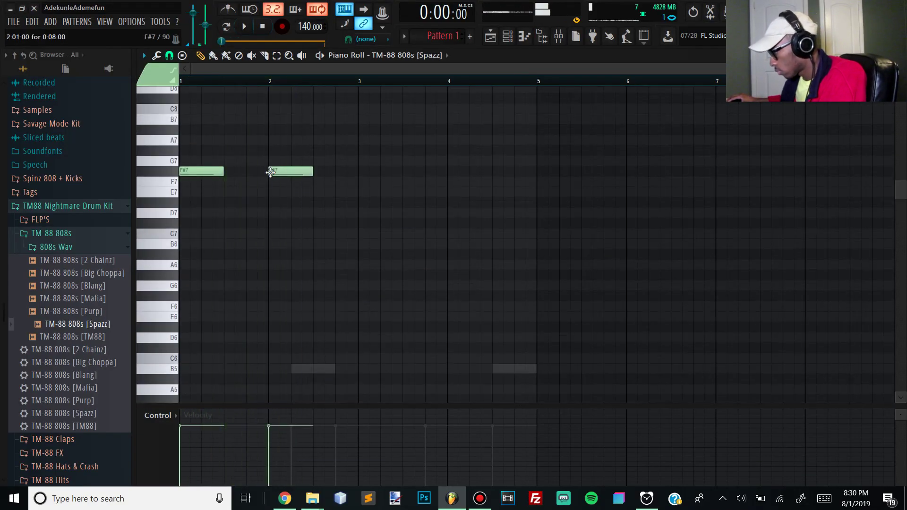
mouse_move(304, 171)
mouse_down()
mouse_move(281, 171)
mouse_move(305, 171)
mouse_up()
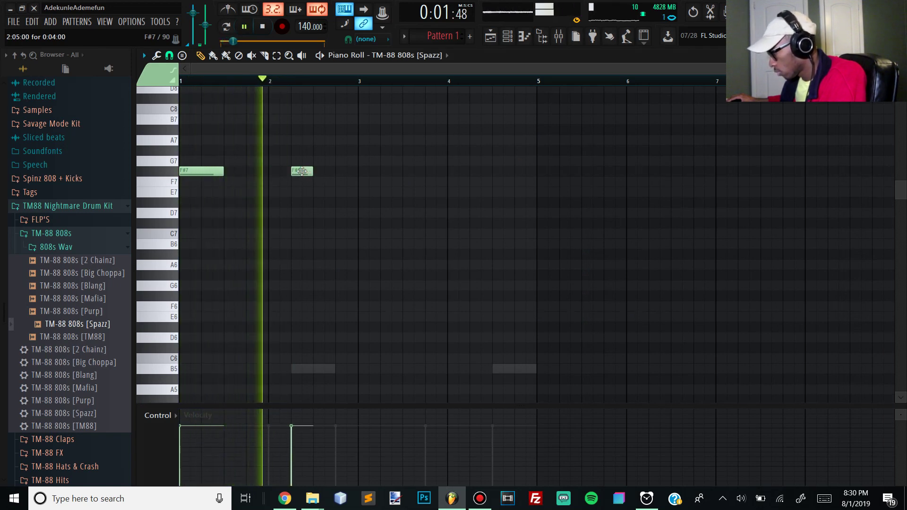
drag(336, 171, 336, 161)
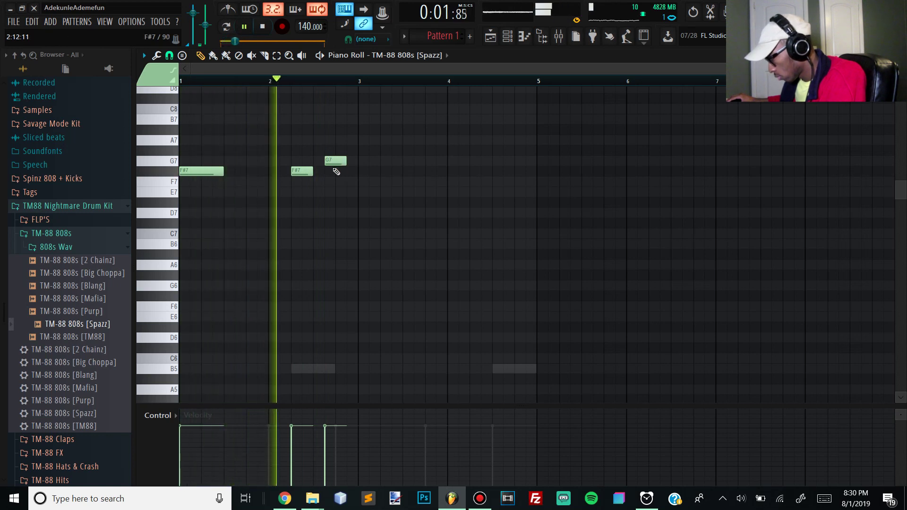
key(space)
- Add a short F#7 note at the start of bar 3 and an F7 note at 3:11, then audition the pattern
click(368, 172)
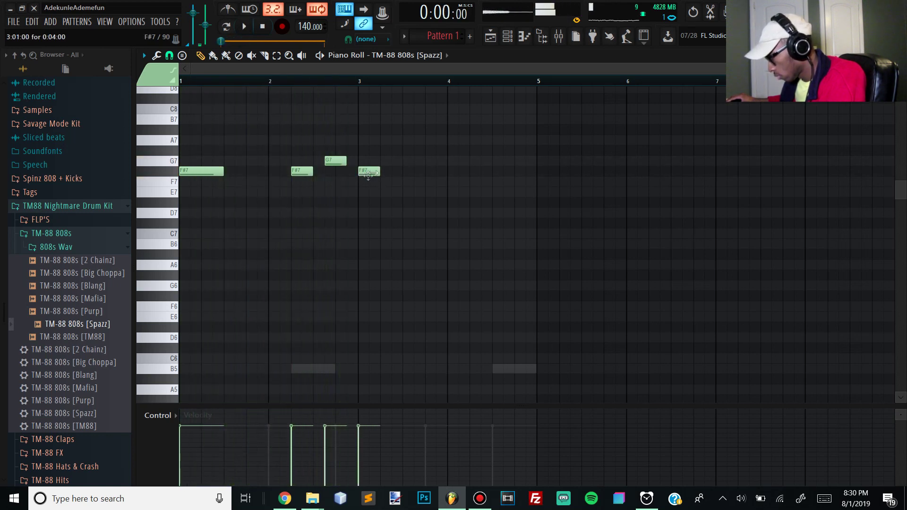
click(404, 184)
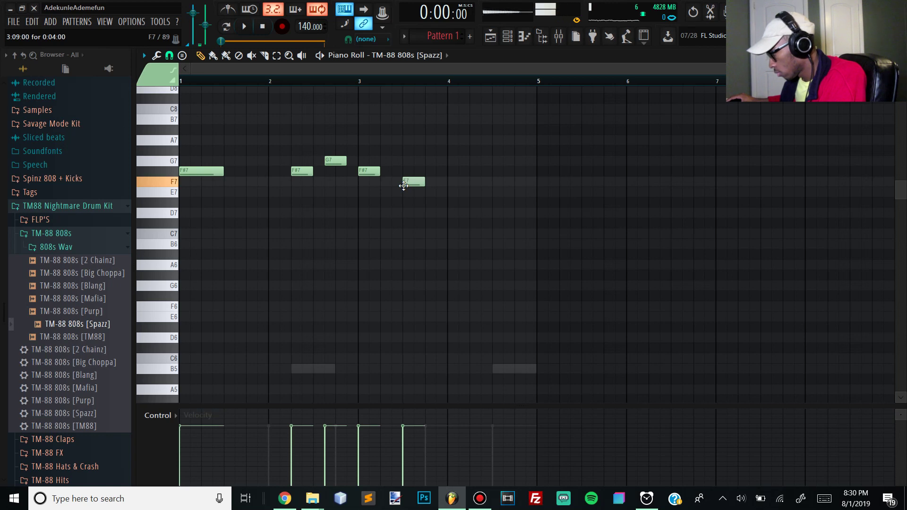
key(space)
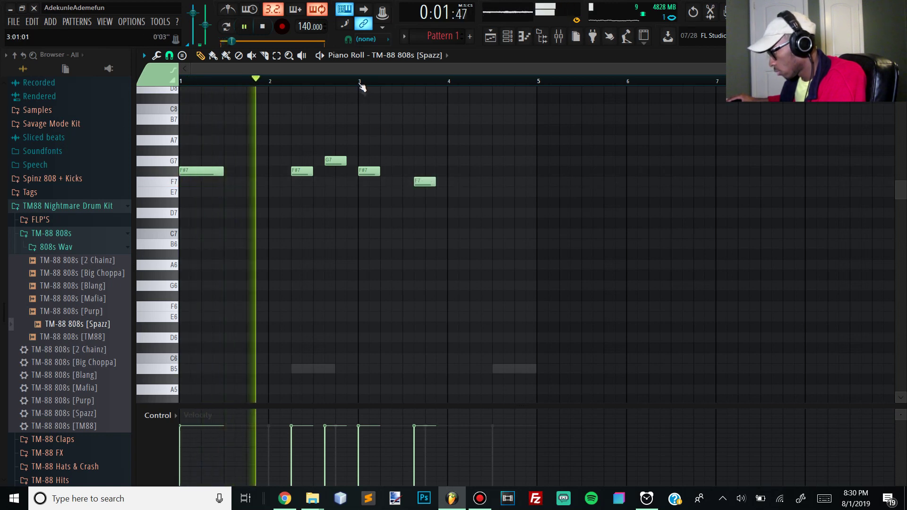
key(space)
- Add a short F#7 note at 1:13 and shorten the opening note to four steps
click(245, 172)
key(space)
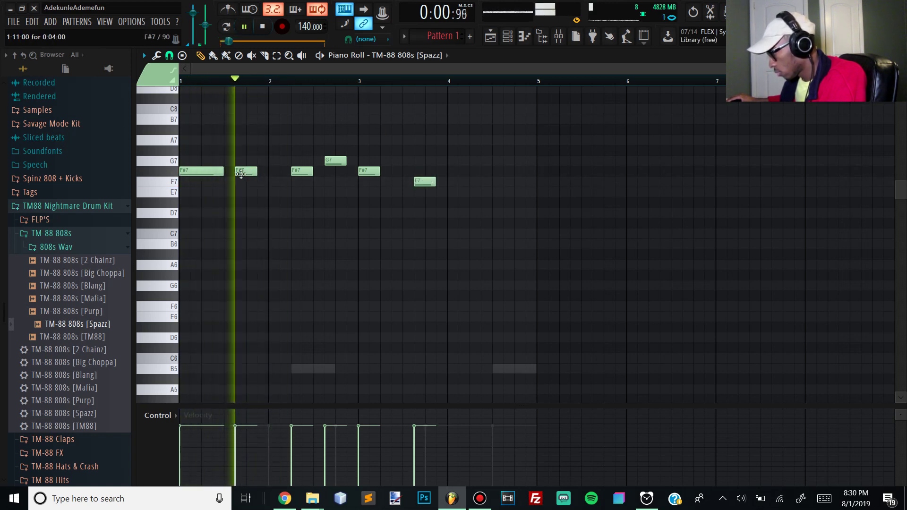
key(space)
key(space)
drag(246, 172, 204, 172)
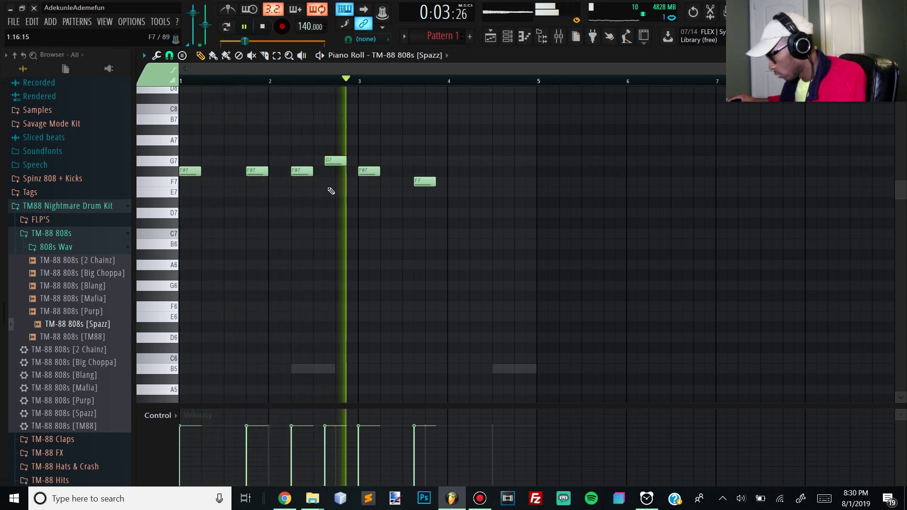
- Move the F7 note in bar 3 to 3:13 and add short F7 notes at 4:05 and 4:11
key(space)
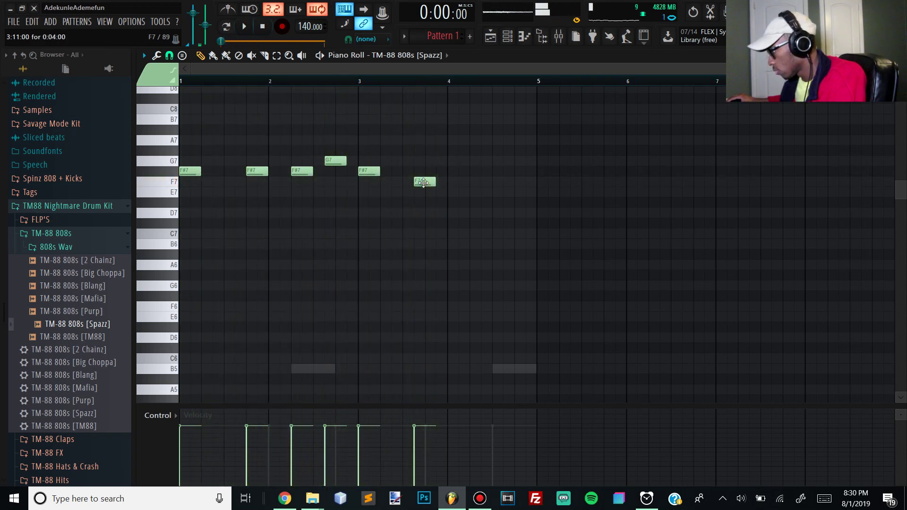
key(space)
click(494, 183)
key(space)
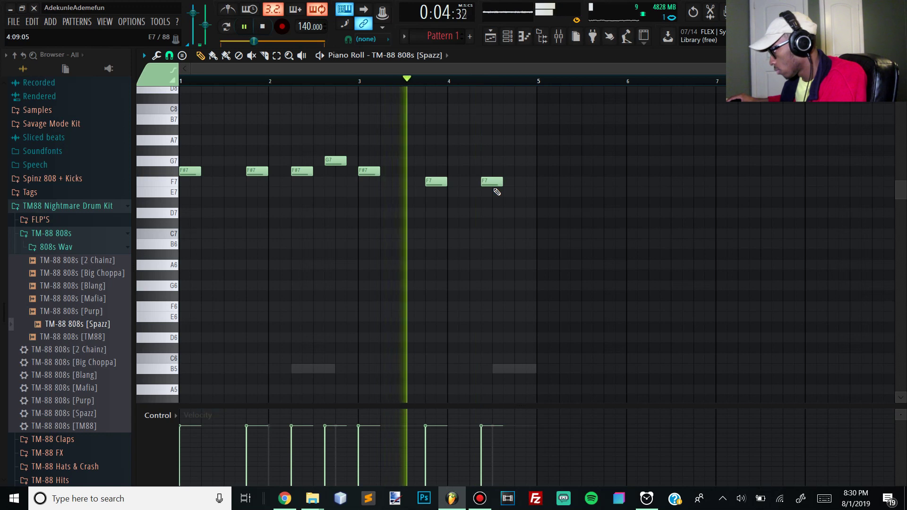
drag(494, 182, 482, 182)
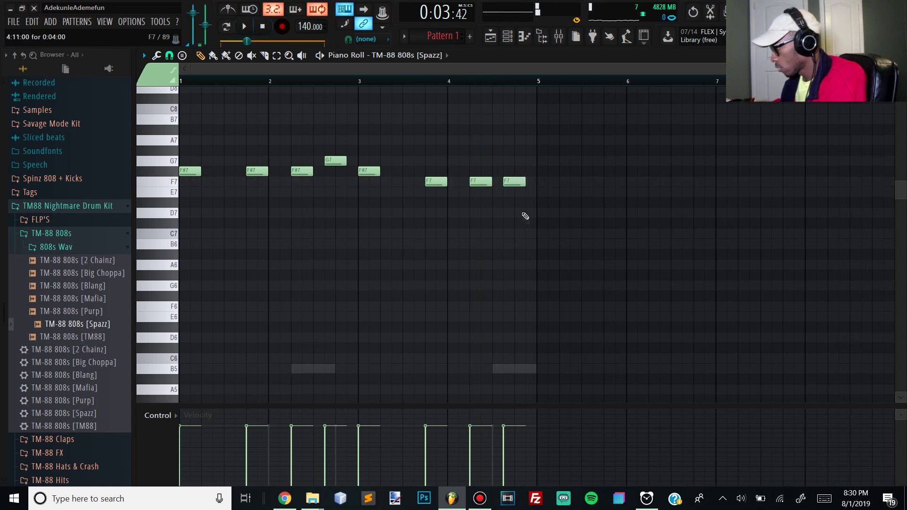
- Transpose the whole 808 pattern down two octaves so that it starts on F#5, and play it back
key(ctrl+Down)
key(space)
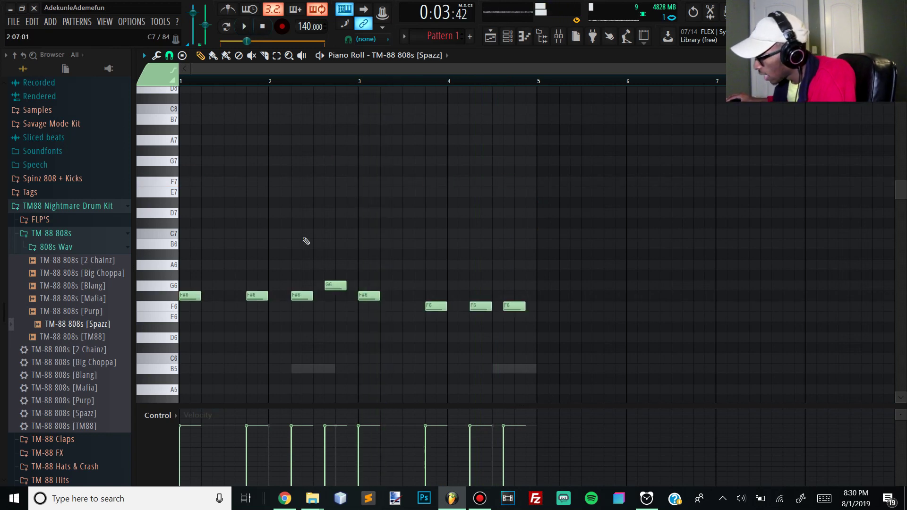
key(space)
scroll(294, 229, down, 5)
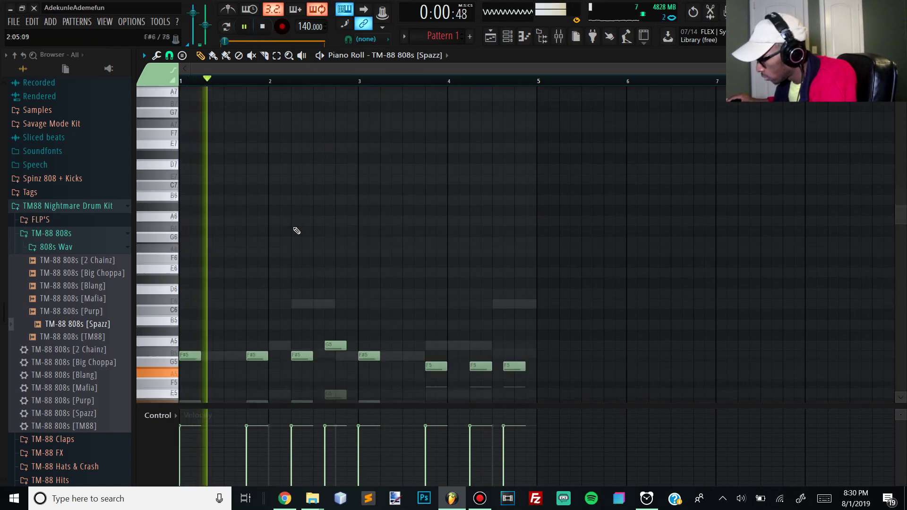
key(space)
- Raise the opening 808 note to B5 and play the pattern back
key(space)
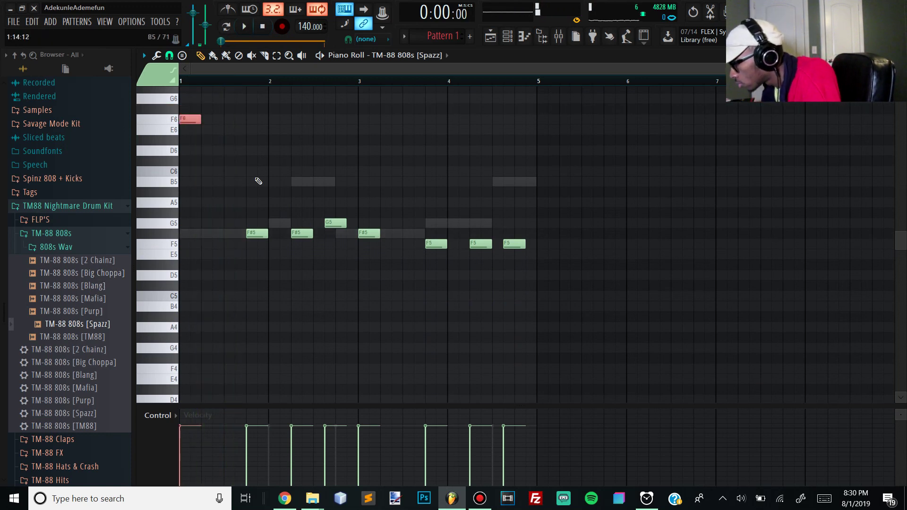
key(space)
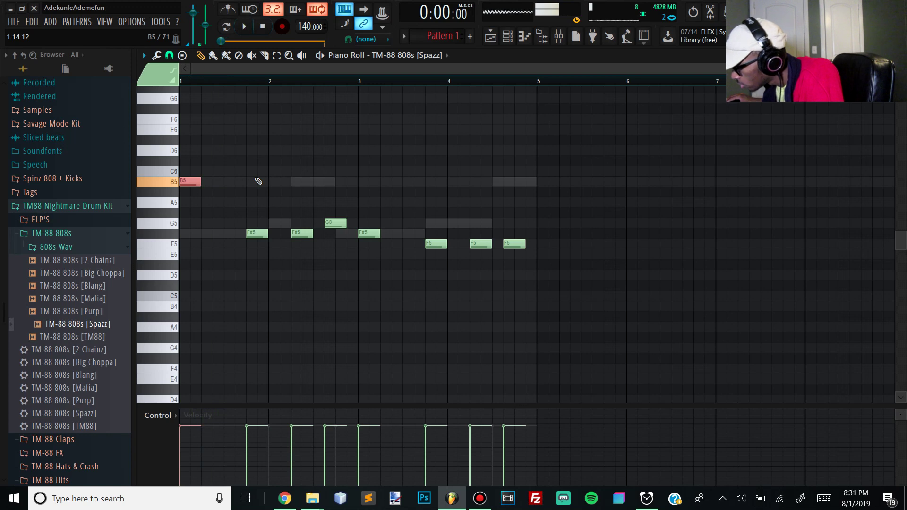
key(space)
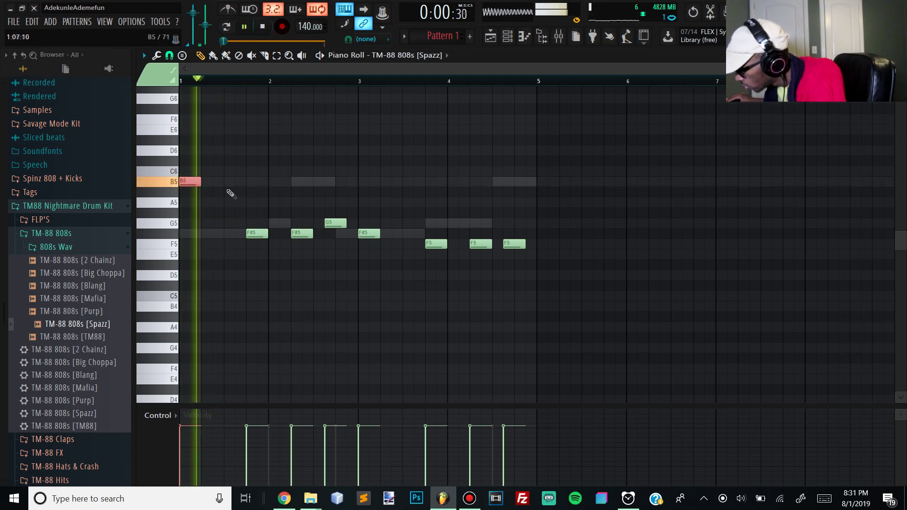
- Replace the F#5 notes at 1:13 and 2:05 with two-step notes: C5 at 1:11 and 1:13, and G5 at 2:05
click(225, 235)
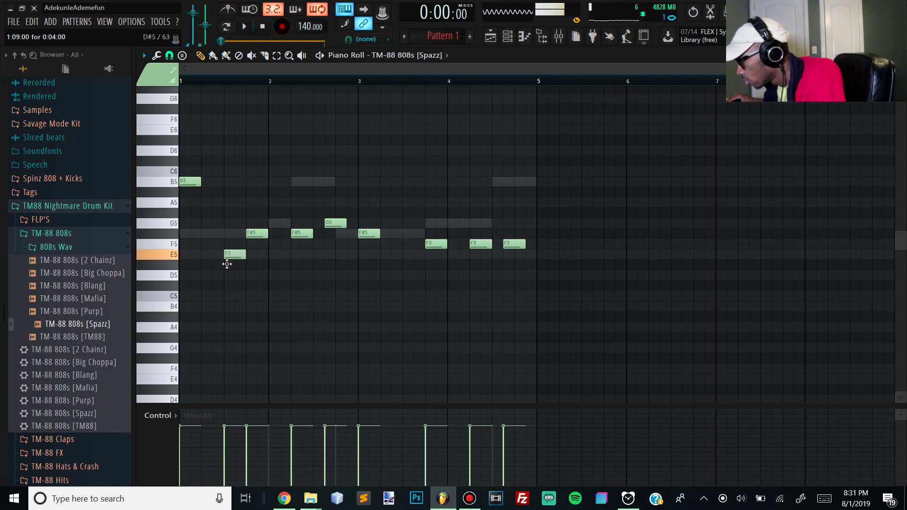
drag(229, 301, 223, 300)
key(space)
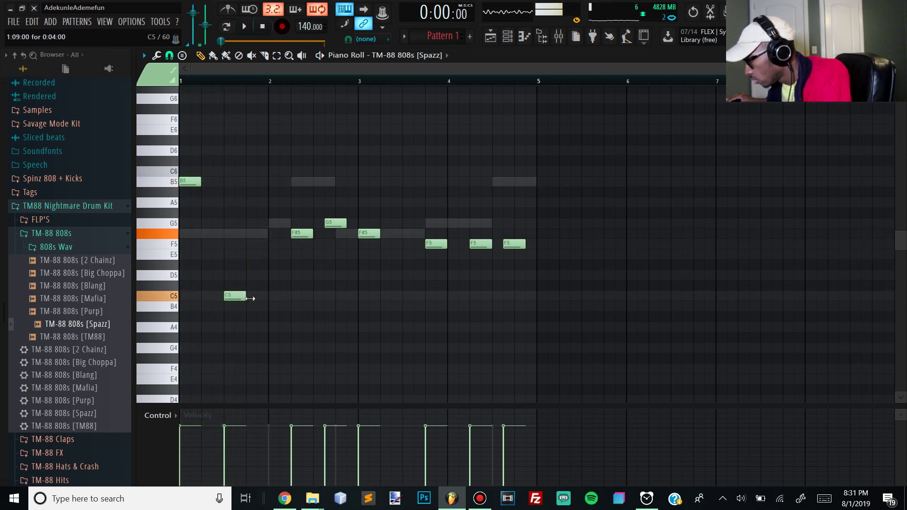
click(236, 296)
key(space)
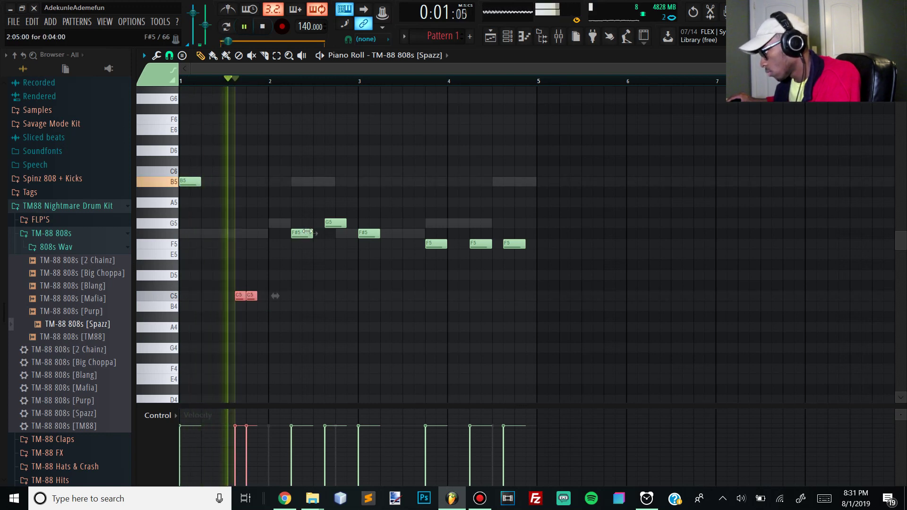
click(293, 224)
key(space)
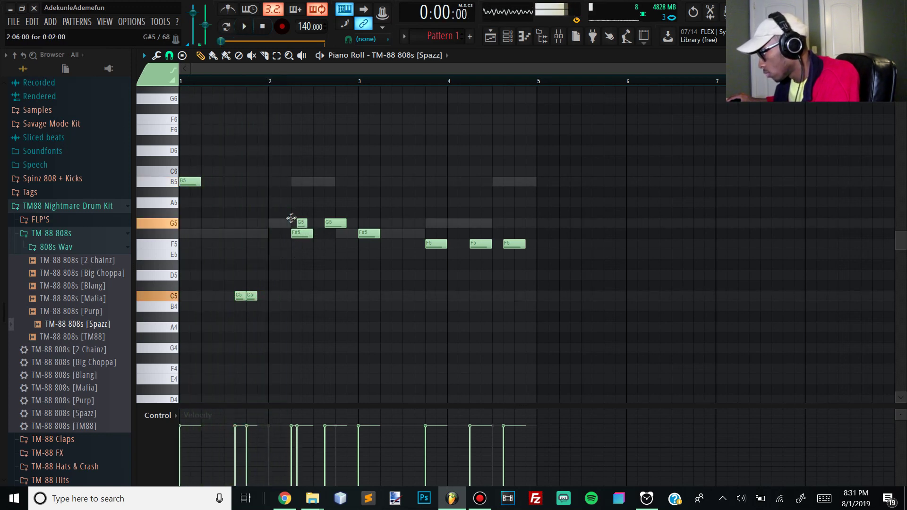
- Toggle Cut itself for the TM-88 808s [Spazz] channel and play the 808 pattern back
click(507, 36)
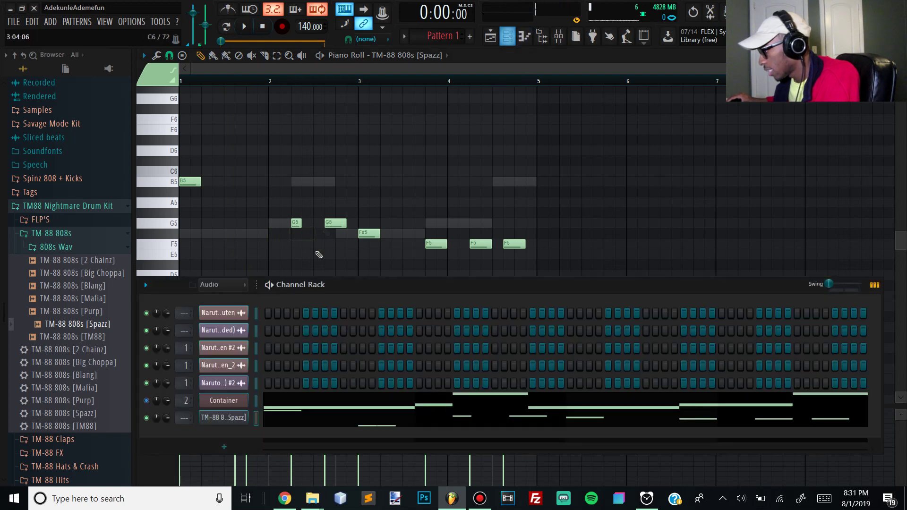
right_click(220, 422)
click(274, 411)
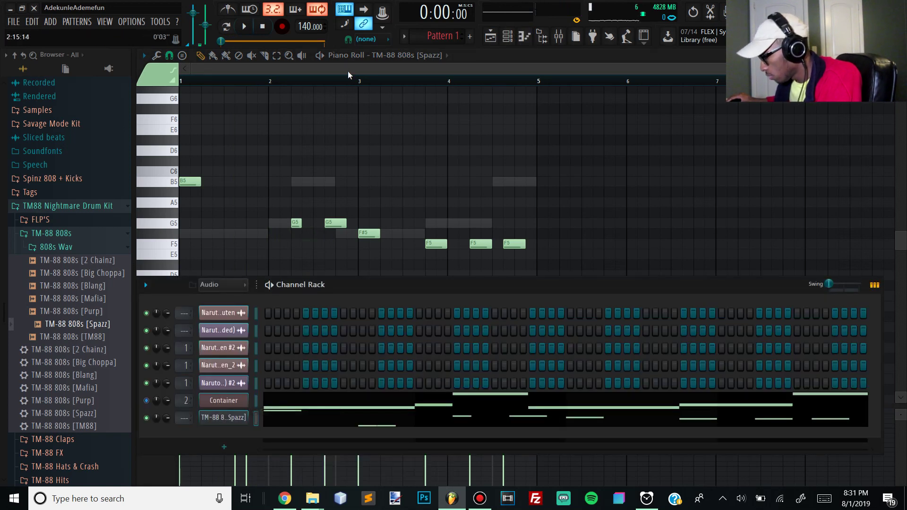
key(F6)
key(space)
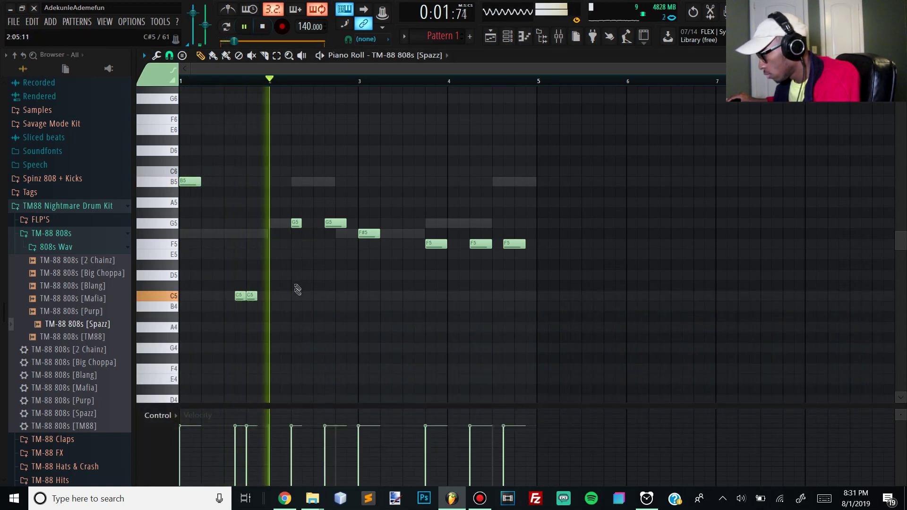
key(space)
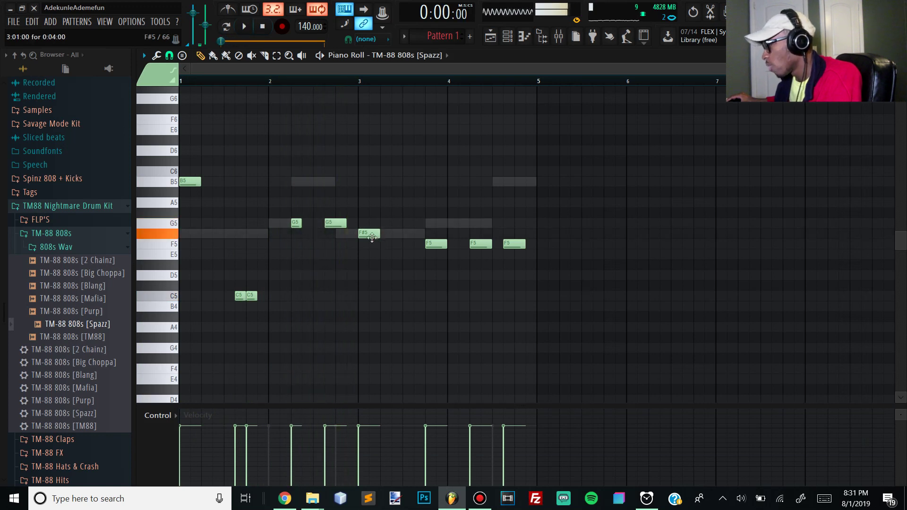
- Replace the 808 notes in bars 3 and 4 with a copy of bars 1 and 2, adding a two-step B5 note at 3:07
drag(453, 319, 198, 185)
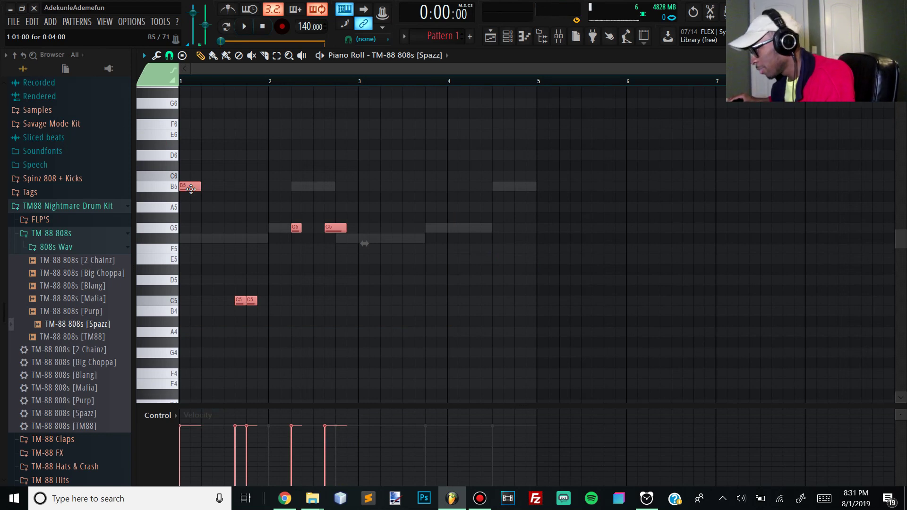
key(ctrl+b)
key(space)
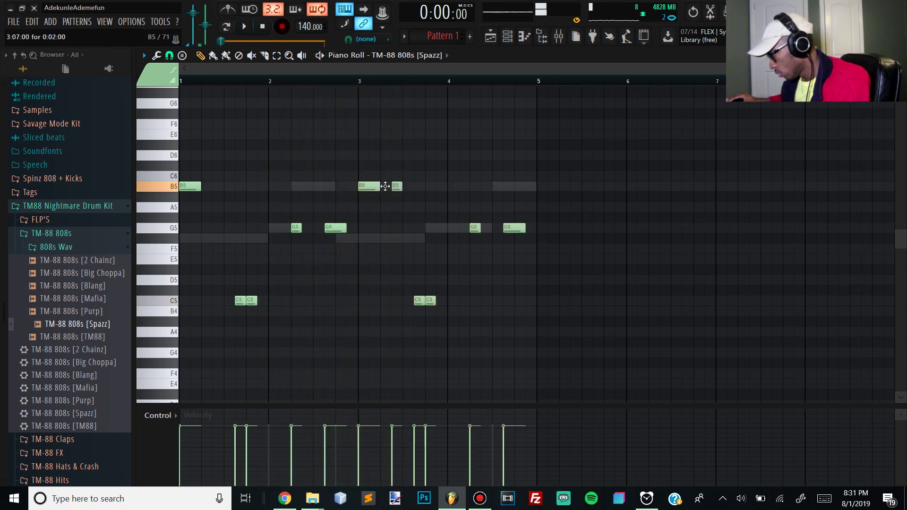
- Set the project tempo to 147 BPM and play the pattern
key(space)
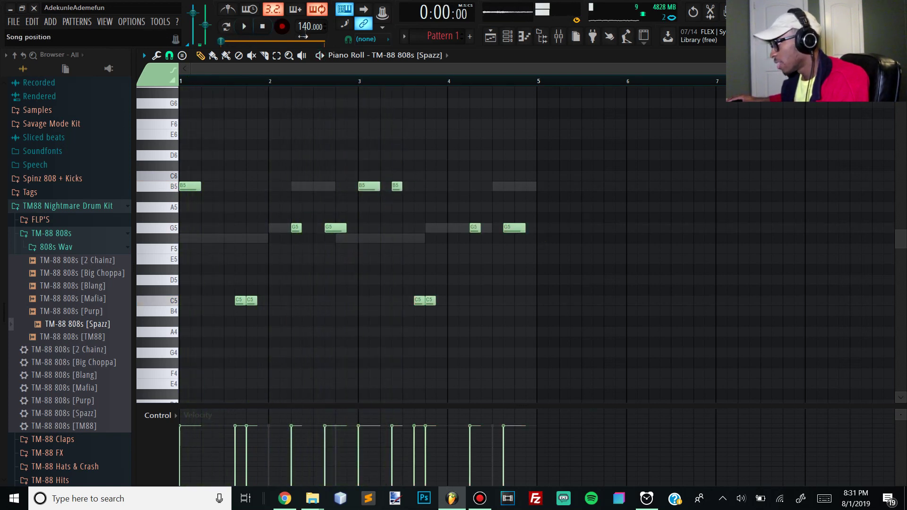
key(space)
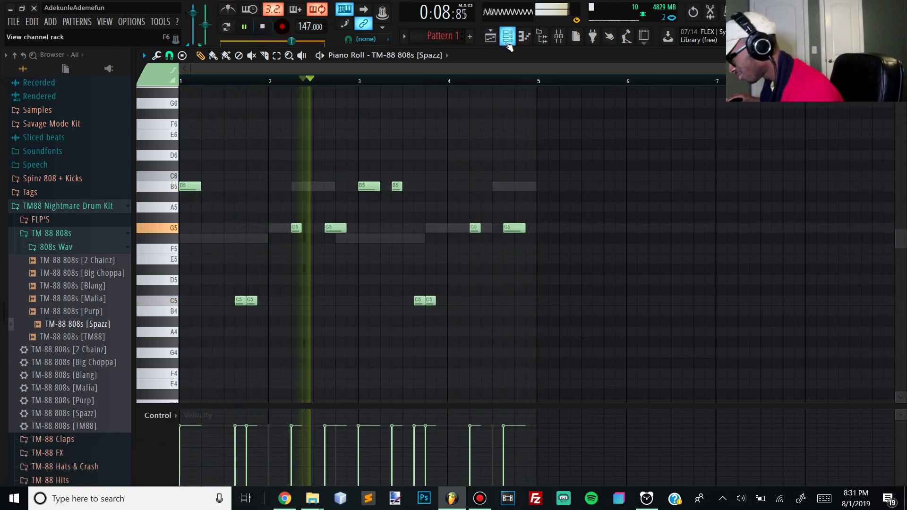
- Route the 808 channel to mixer track 10 and load Fruity WaveShaper on that insert
key(F6)
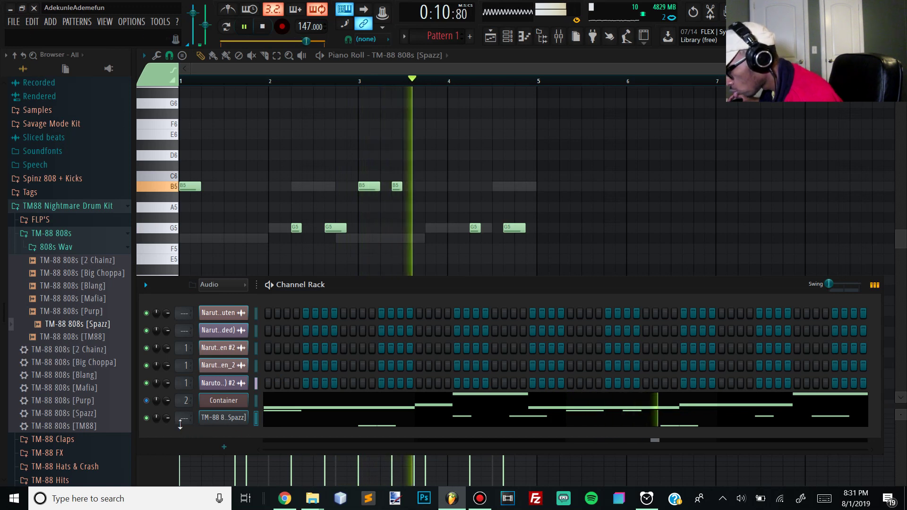
scroll(181, 417, up, 3)
scroll(180, 421, up, 5)
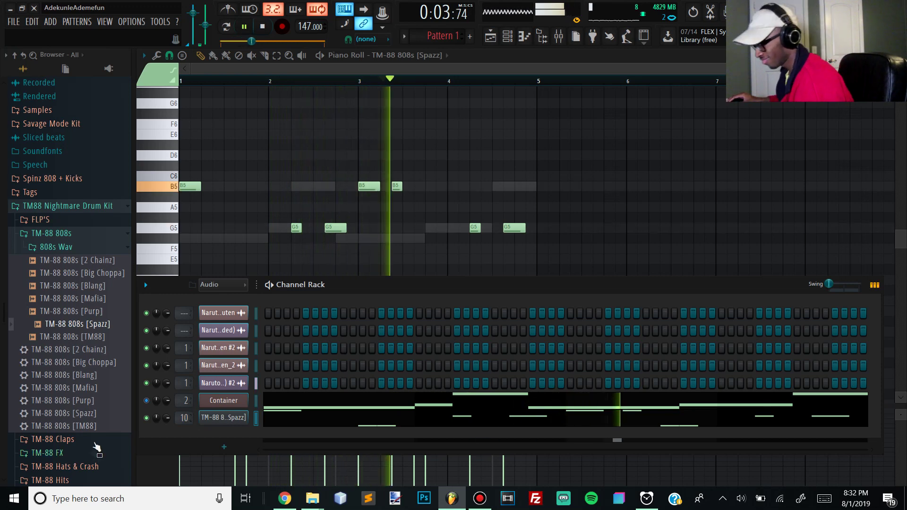
key(F9)
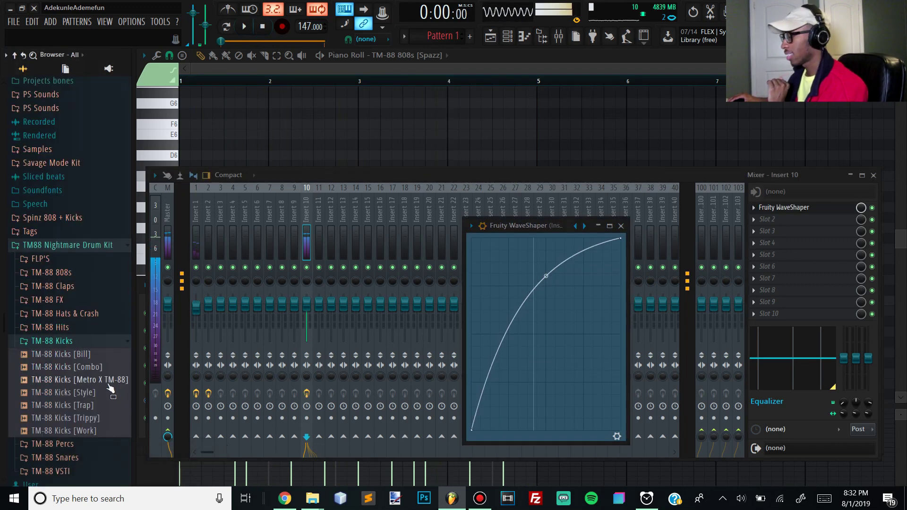
- Load TM-88 Kicks [Metro X TM-88] in a new channel and place kicks on steps 1, 11, 21, 27, 33, 43 and 53
right_click(108, 384)
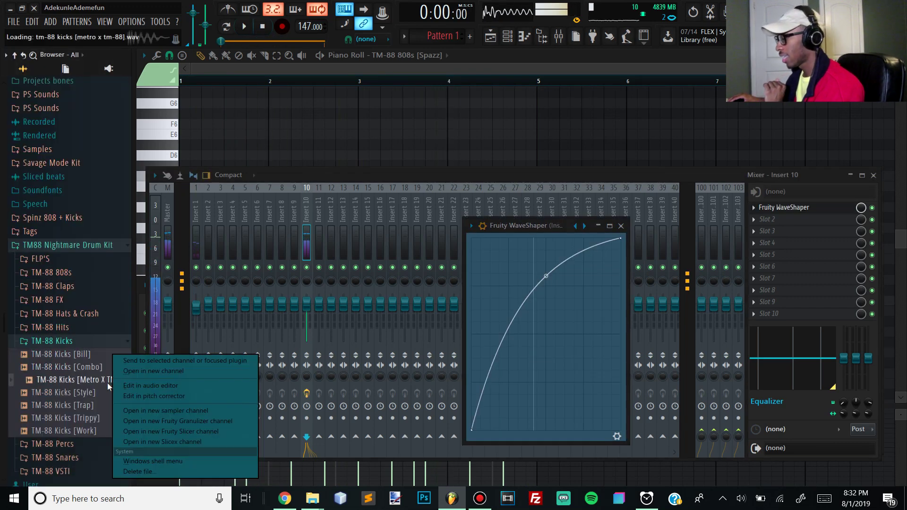
click(141, 371)
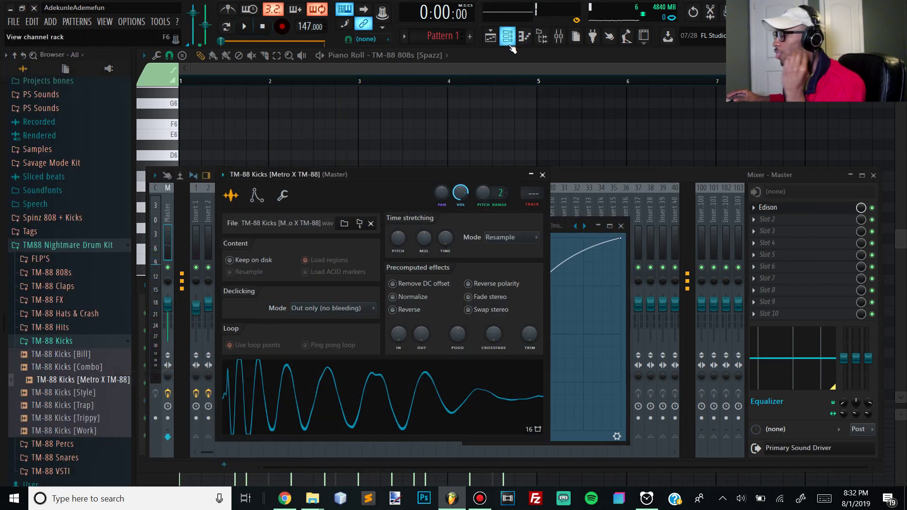
click(510, 45)
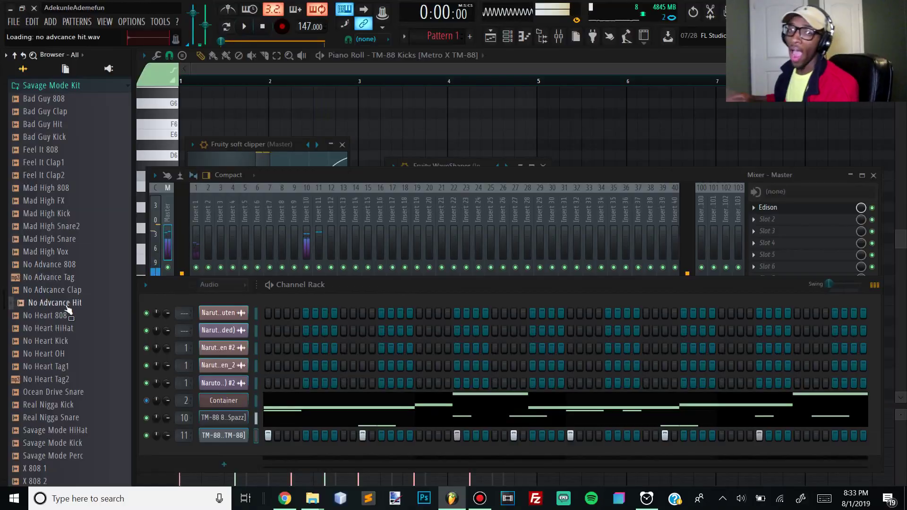
- Load the No Advcance Hit sample in a new channel, fill it every 8 steps and play it back
right_click(66, 307)
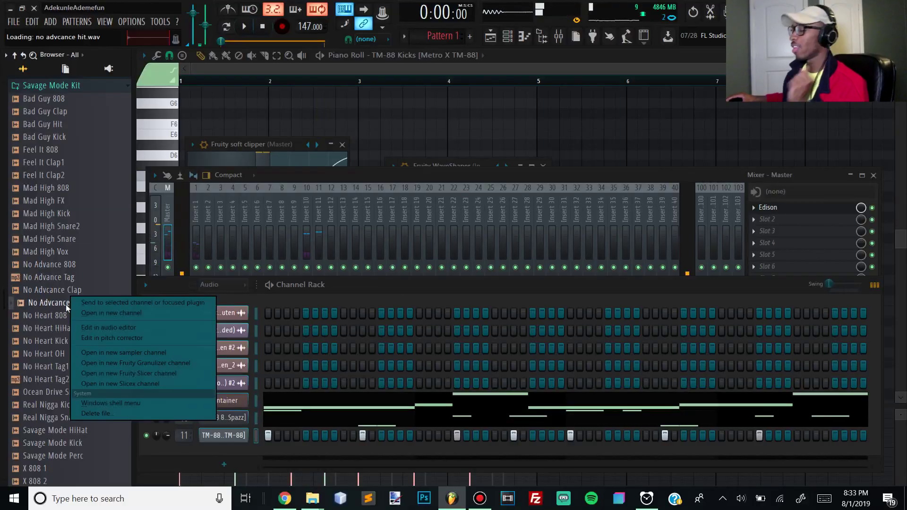
click(124, 313)
right_click(222, 451)
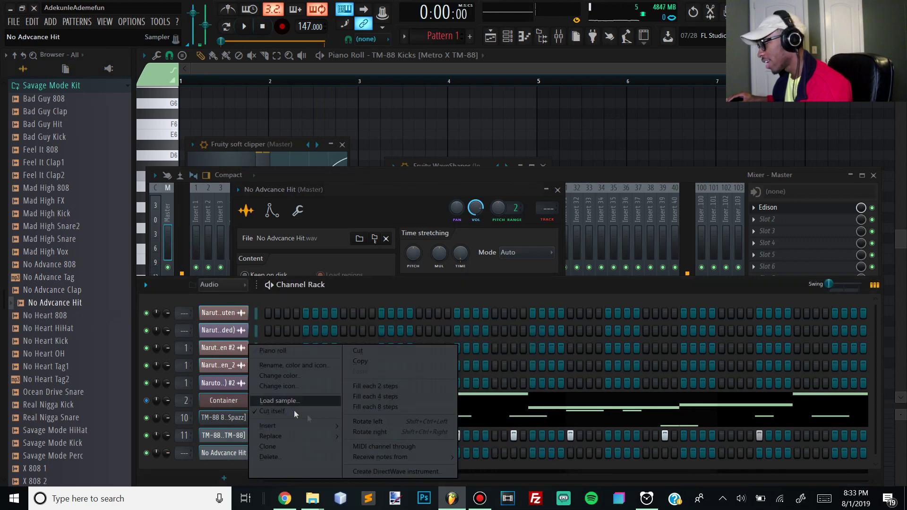
click(381, 396)
key(space)
right_click(215, 455)
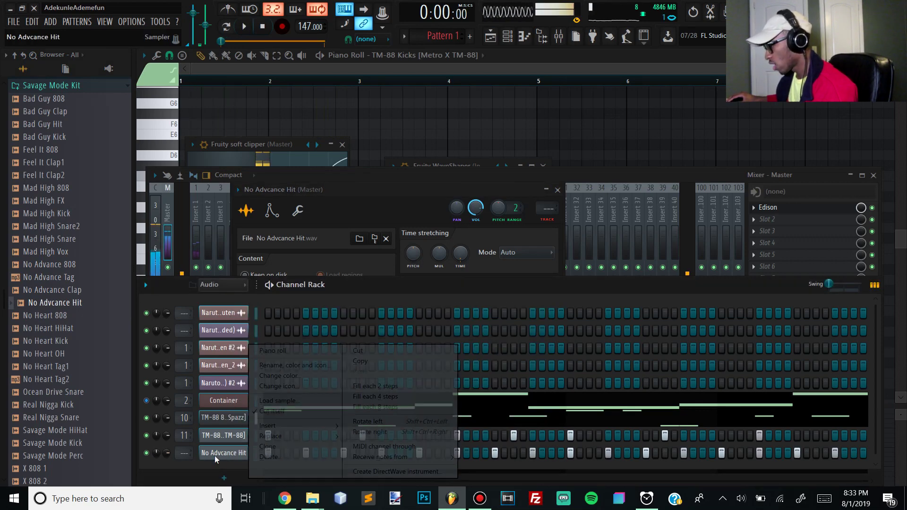
click(384, 409)
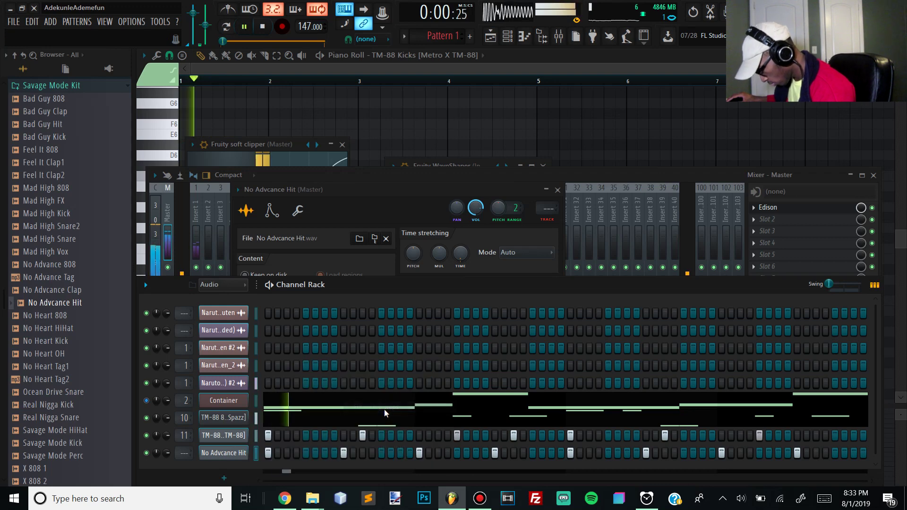
- Open the sampler settings of No Advcance Hit, turn off its loop points and play the pattern
click(227, 453)
key(space)
click(227, 452)
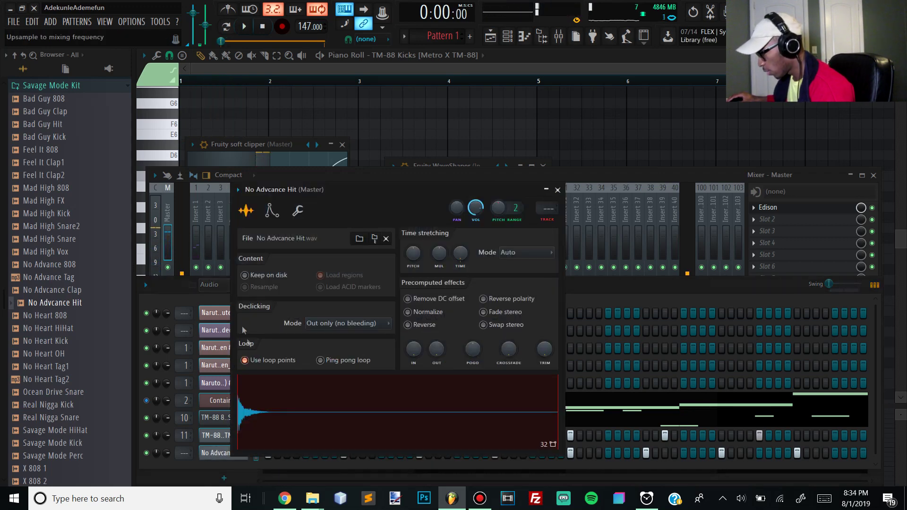
click(596, 298)
key(space)
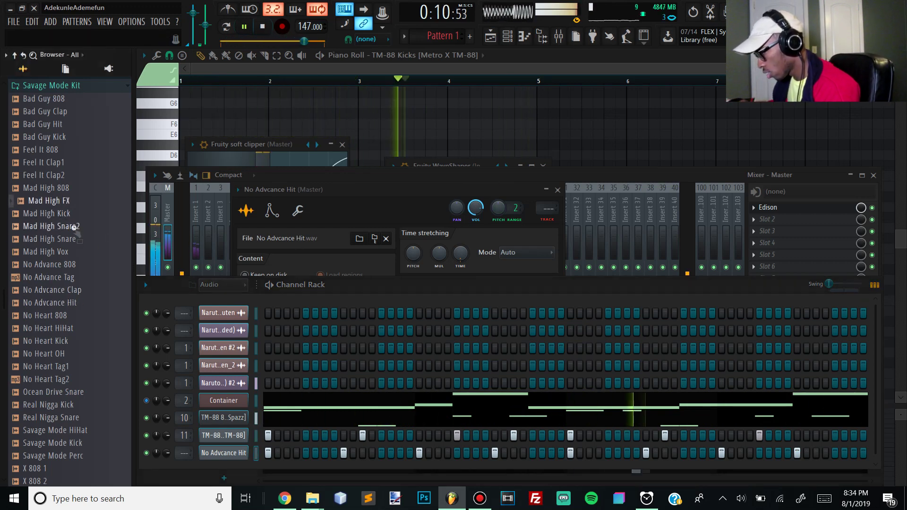
- Add the Mad High Snare sample as a new channel and place snare hits on steps 9 and 25
key(Down)
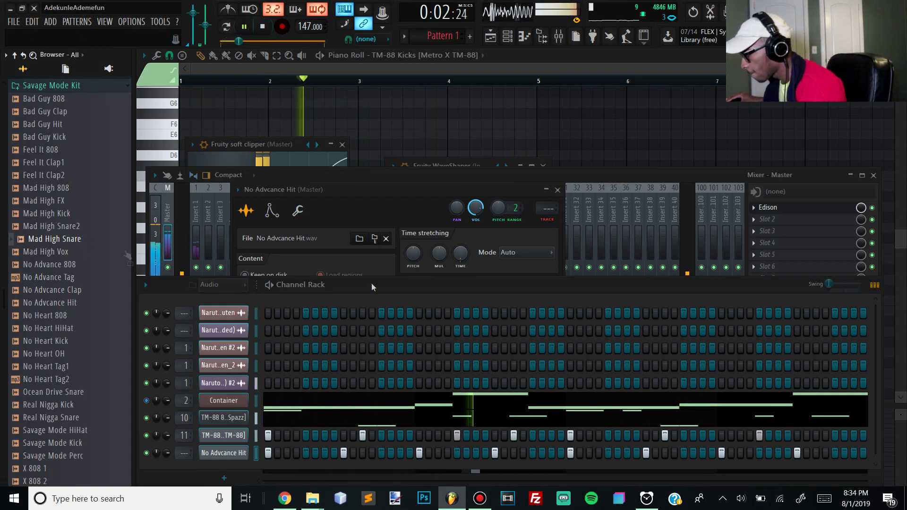
drag(408, 288, 399, 198)
key(space)
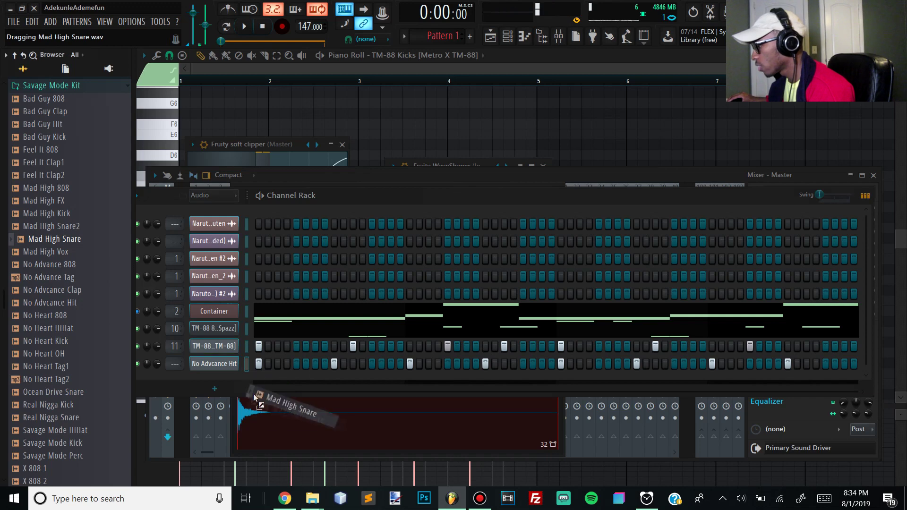
drag(221, 379, 245, 406)
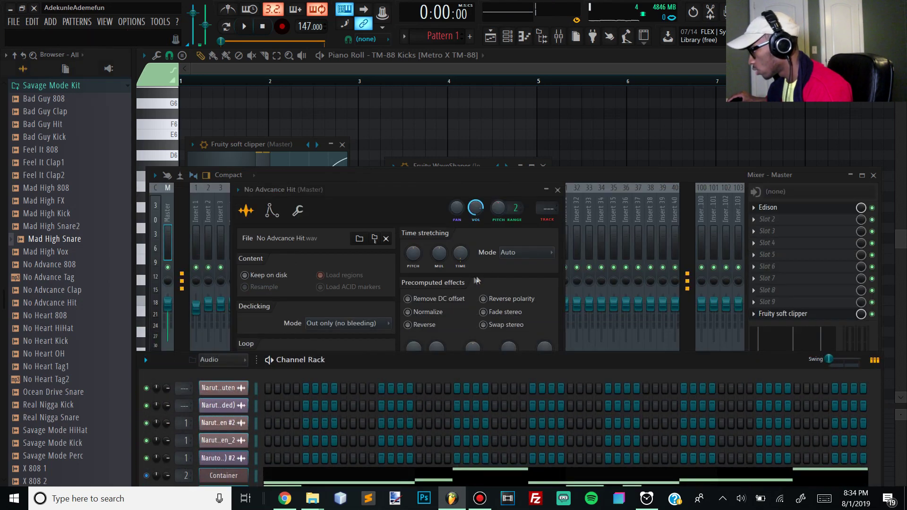
drag(590, 379, 584, 109)
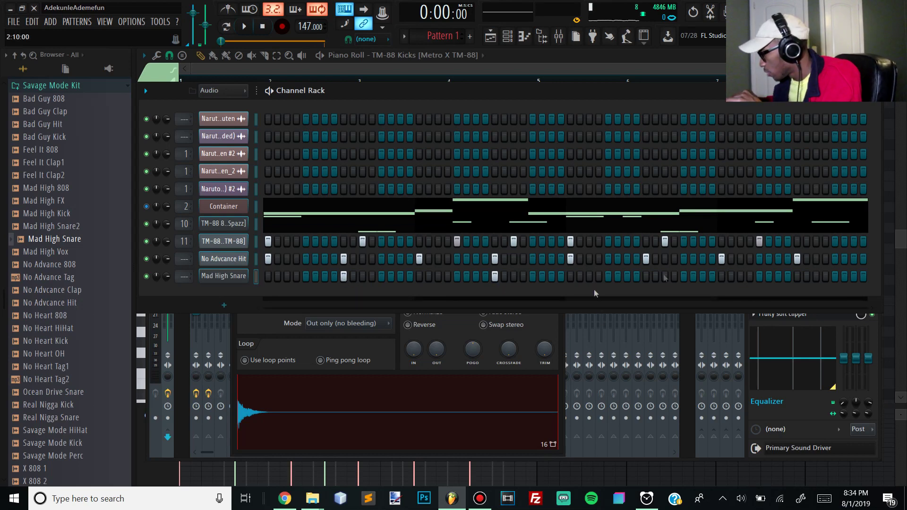
- Fill the No Advcance Hit piano roll with continuous two-step C5 notes across all four bars during playback
key(F7)
key(space)
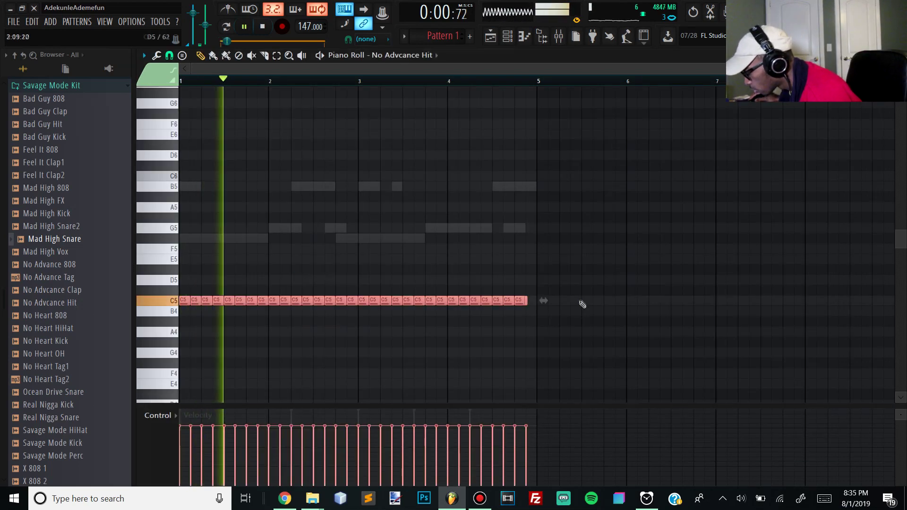
click(533, 301)
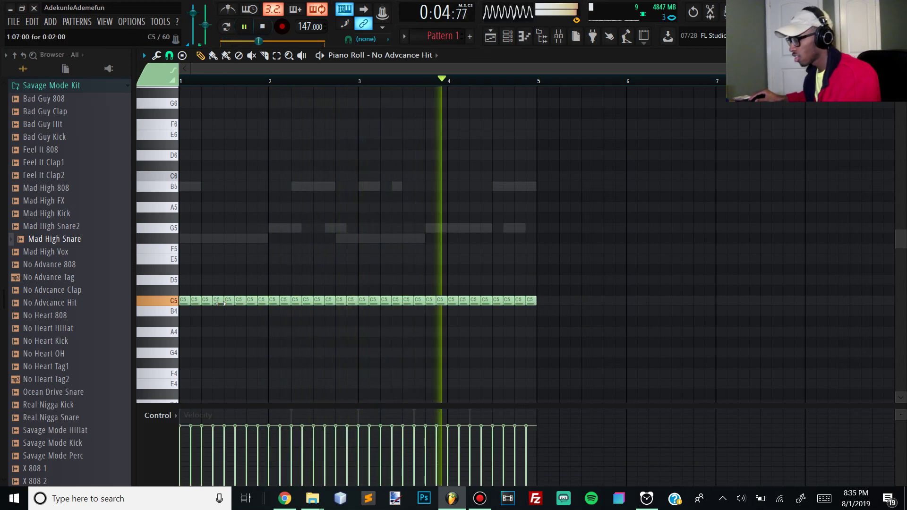
- Chop the C5 hit note at 1:07 into a fast roll and select the C5 note at 2:07
drag(214, 303, 226, 300)
key(ctrl+u)
key(Return)
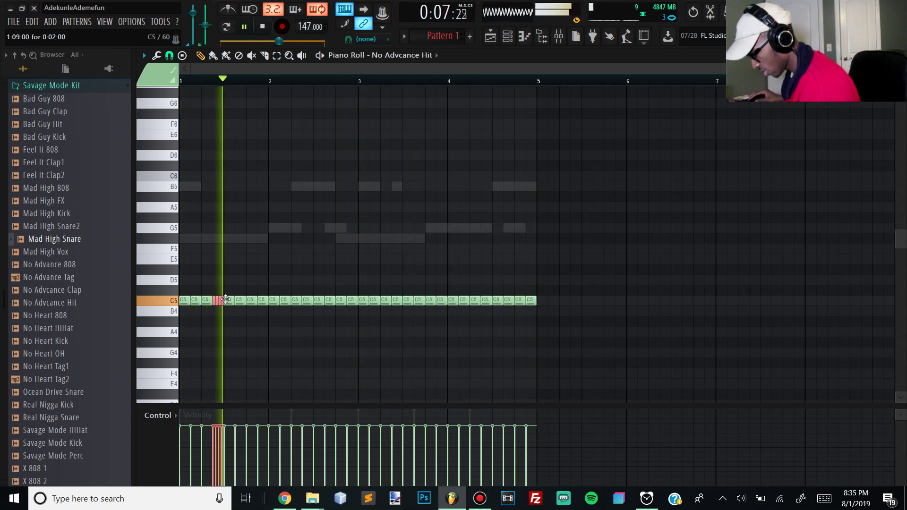
click(304, 303)
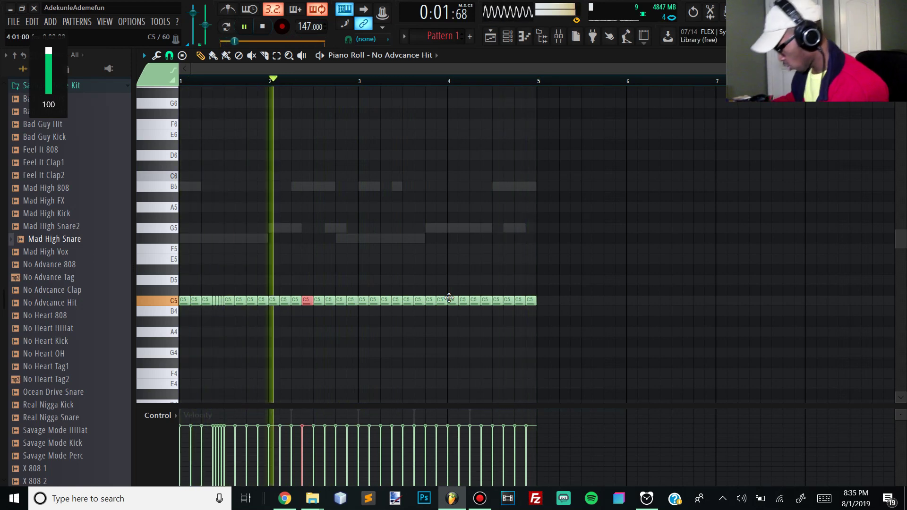
- Chop the selected C5 note at 2:07 into a fast roll and replace bars 3–4 with a copy of bars 1–2
key(ctrl+u)
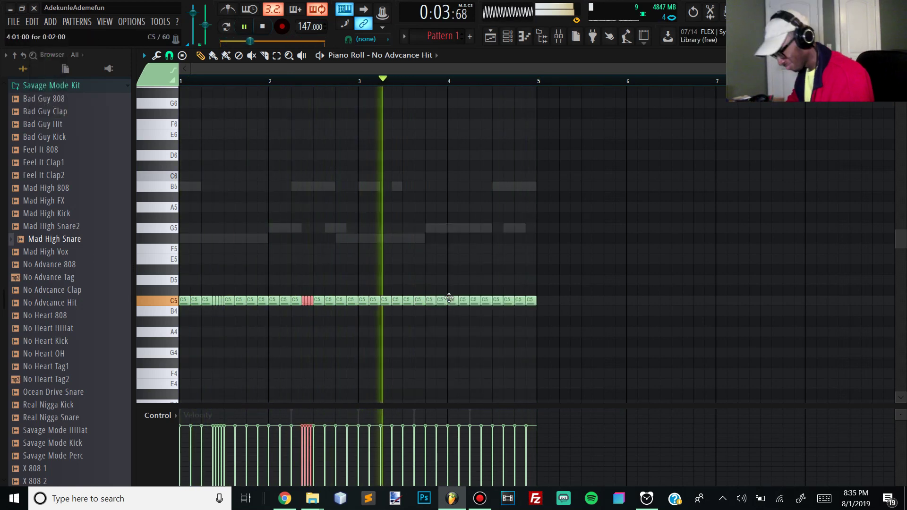
drag(717, 336, 367, 254)
key(Delete)
drag(435, 387, 107, 188)
key(ctrl+b)
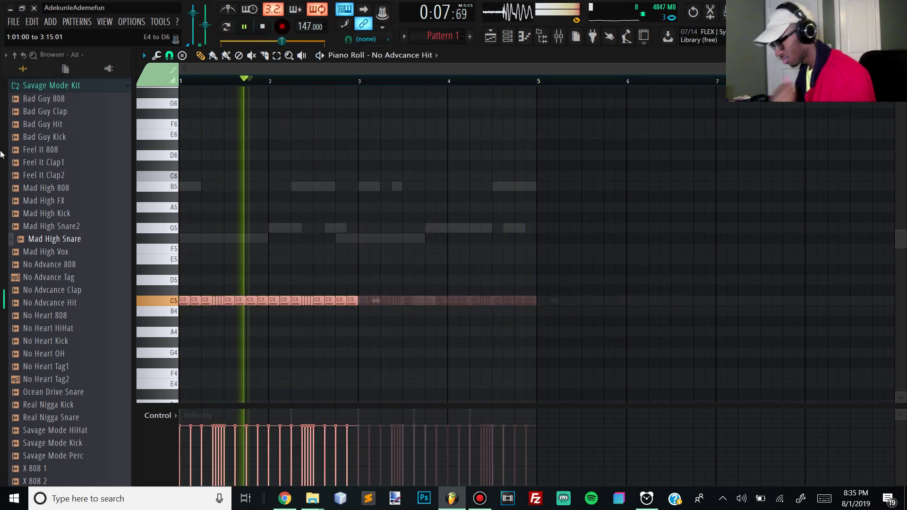
key(ctrl+d)
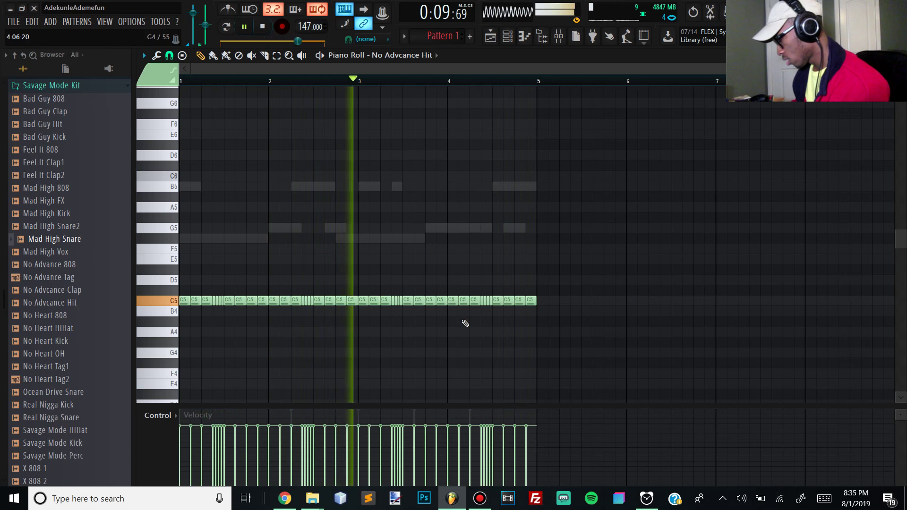
- Turn the bar 3 roll into three evenly stretched C5 notes spanning two steps and move it to 3:05
click(383, 311)
scroll(382, 311, up, 1)
right_click(385, 311)
scroll(386, 317, up, 3)
scroll(386, 317, up, 2)
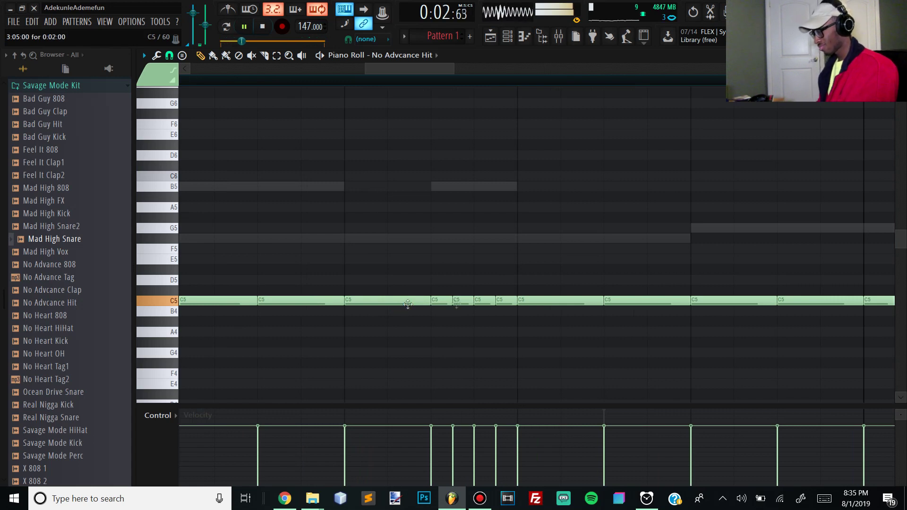
right_click(503, 301)
drag(501, 314, 368, 305)
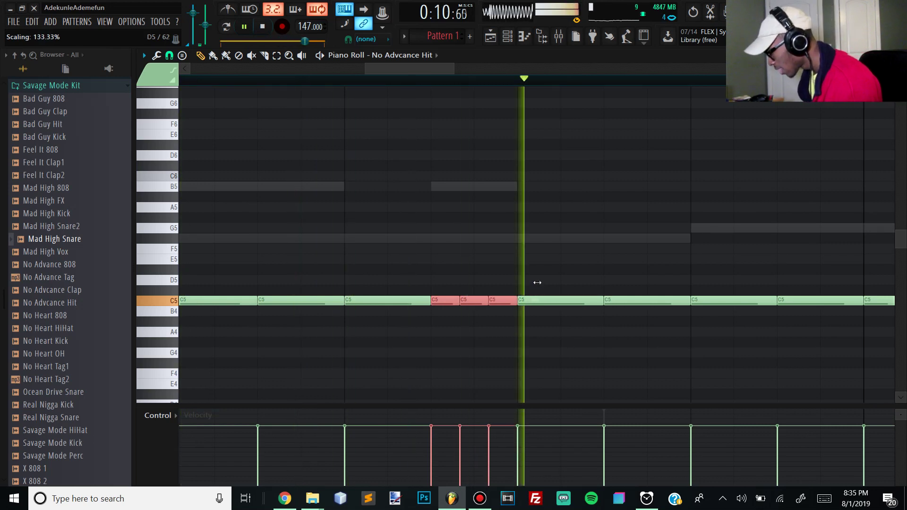
- Clear the full-length C5 note overlapping the three-note roll at 3:05 and fill the gap at 3:07 with a two-step C5 hit
right_click(363, 302)
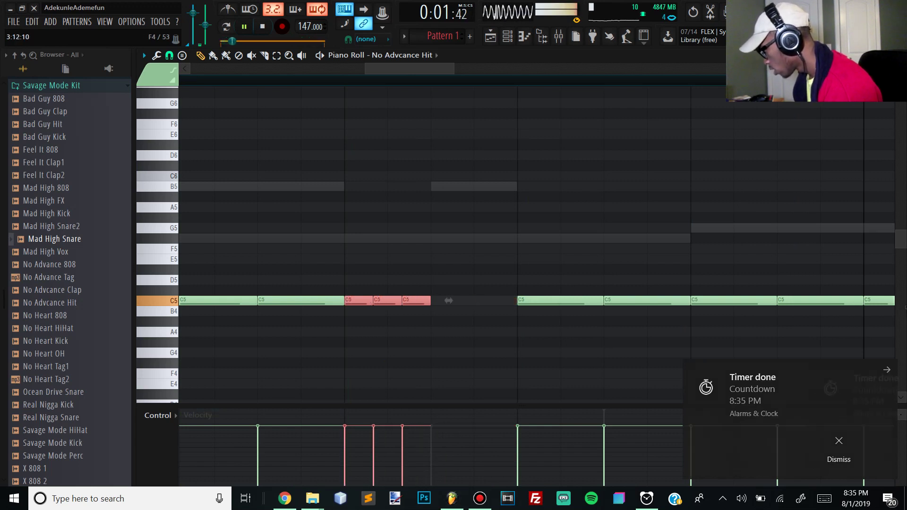
click(454, 302)
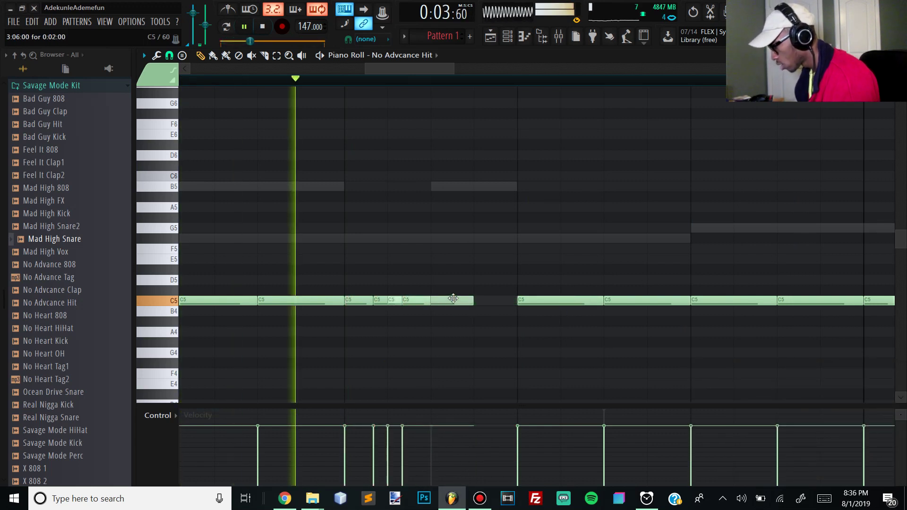
scroll(459, 303, down, 3)
scroll(459, 302, down, 2)
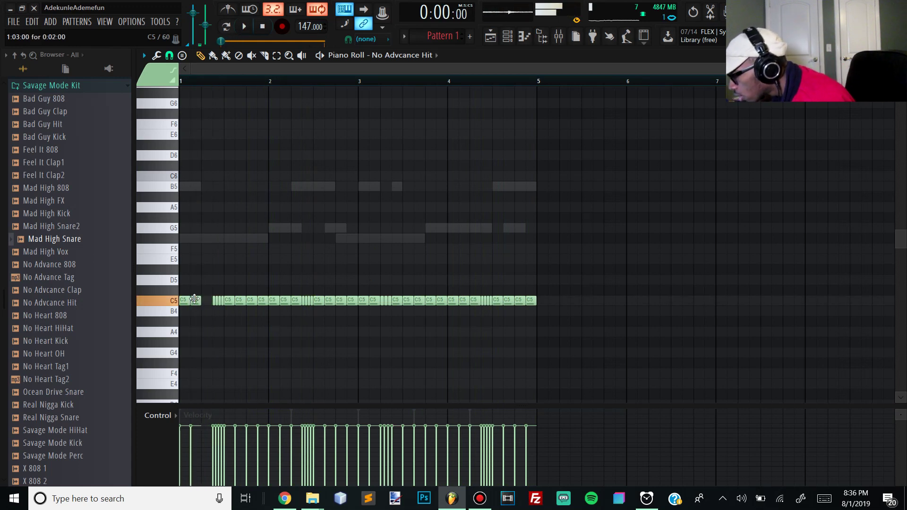
- Copy the full four-bar No Advcance Hit sequence into Pattern 2 and return to Pattern 1
right_click(251, 301)
key(space)
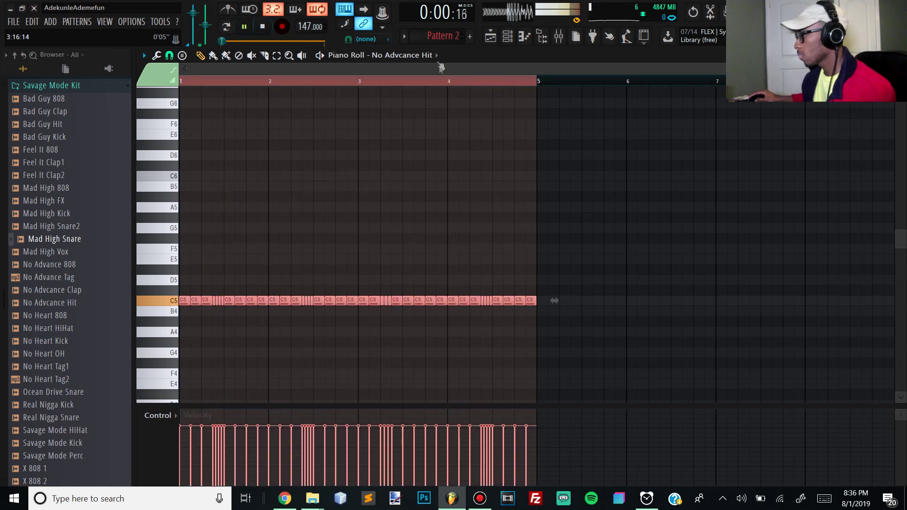
scroll(428, 37, down, 1)
key(space)
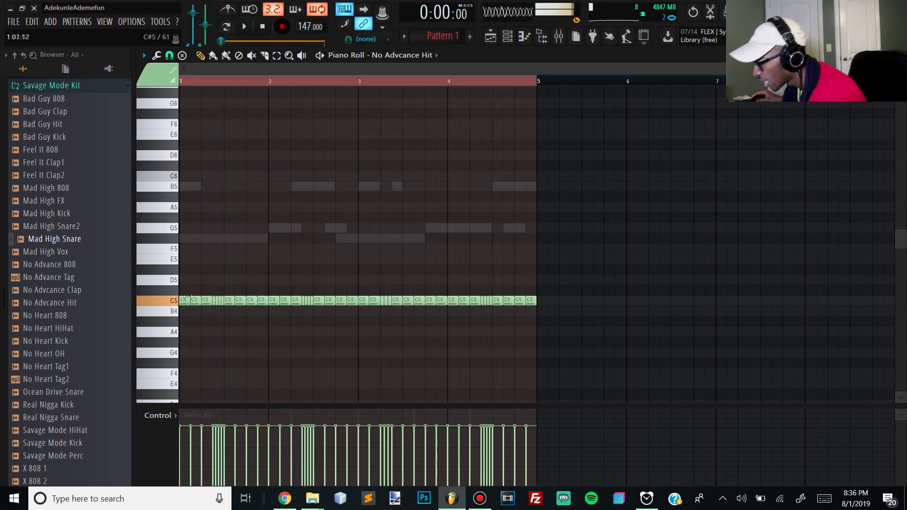
- Delete the C5 hits at 1:05, 1:13 and 2:01 while auditioning the pattern
key(space)
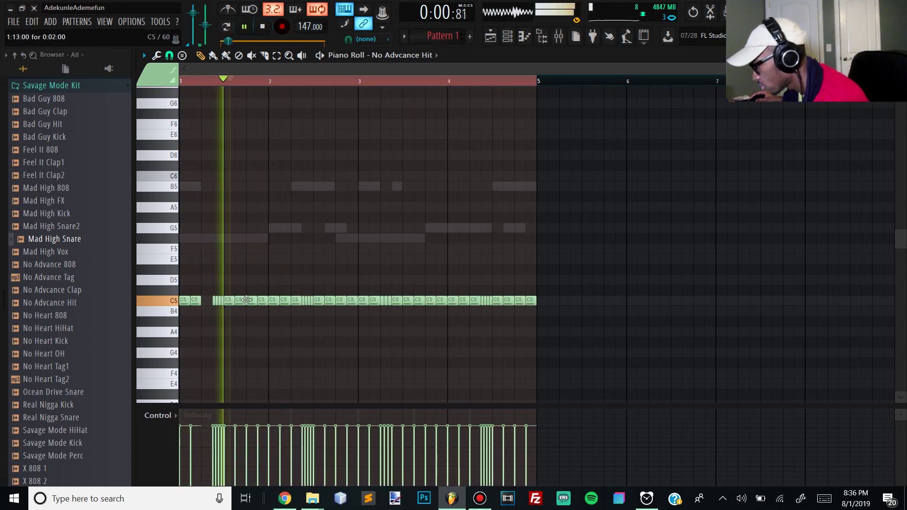
right_click(243, 301)
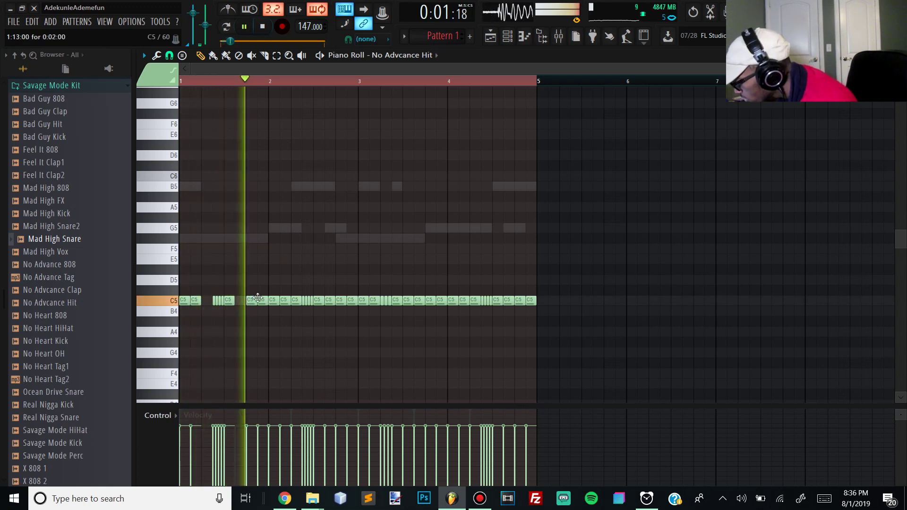
right_click(274, 302)
key(space)
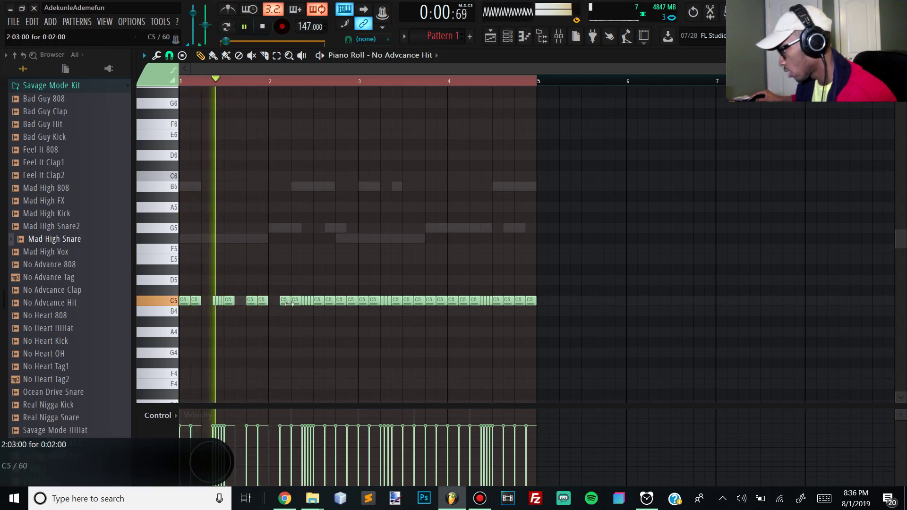
key(space)
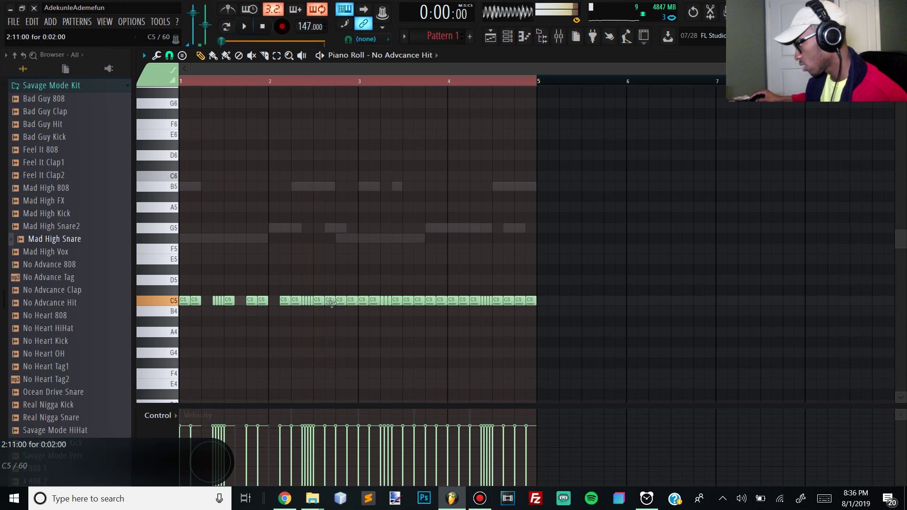
- Remove the C5 hits at 2:13 and 3:01 during playback and redraw the two-step C5 hit at 3:03
right_click(336, 305)
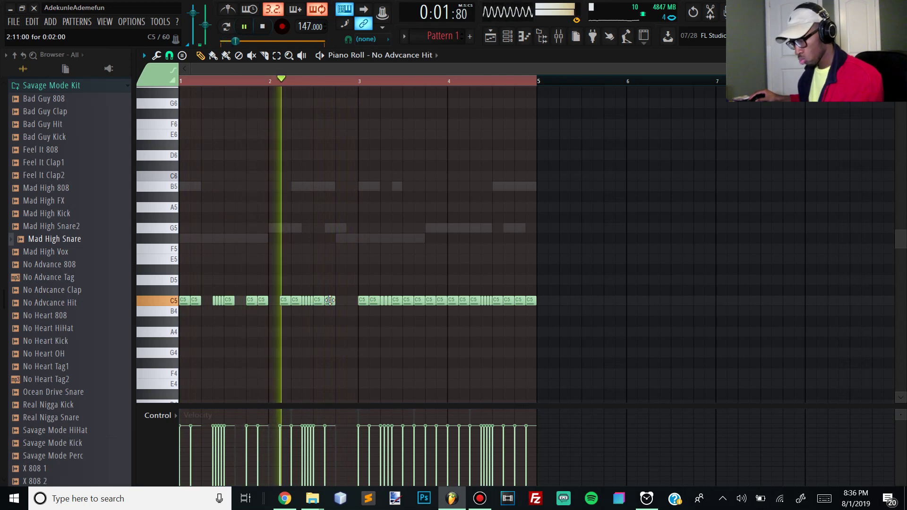
key(space)
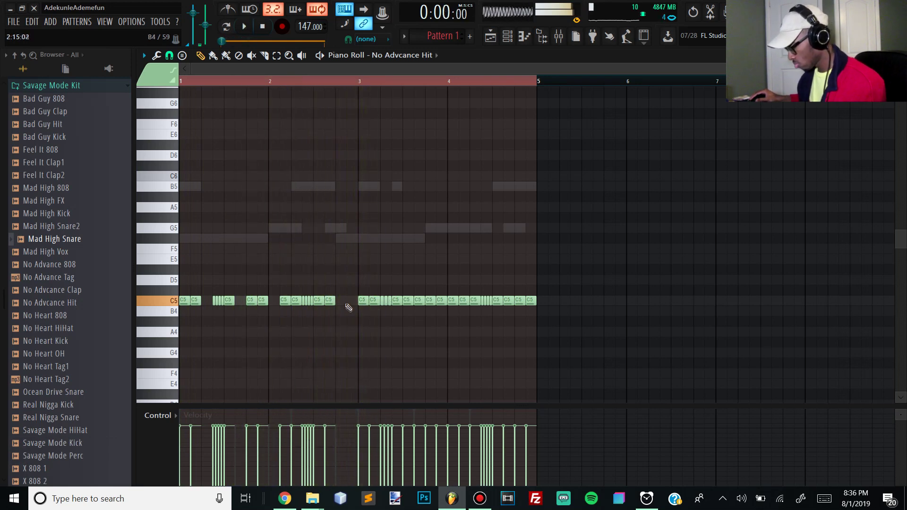
right_click(370, 302)
right_click(364, 302)
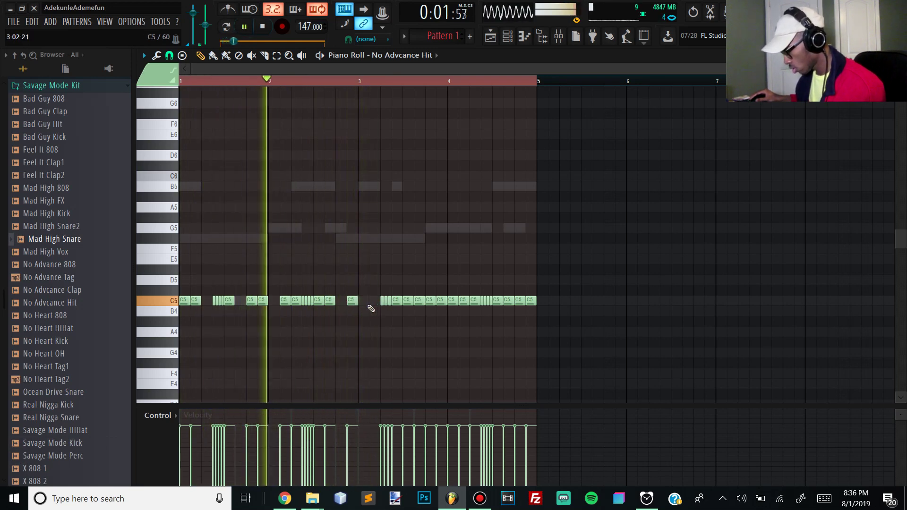
click(370, 302)
drag(370, 302, 374, 303)
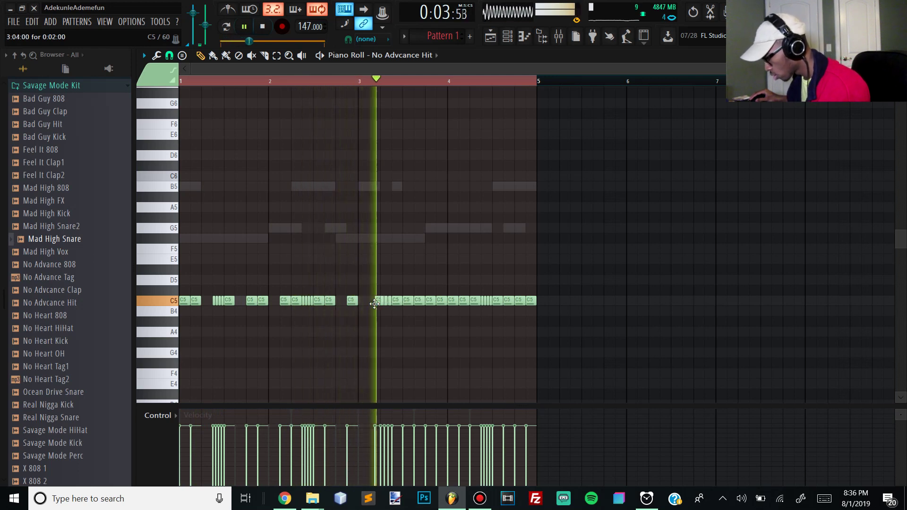
click(361, 89)
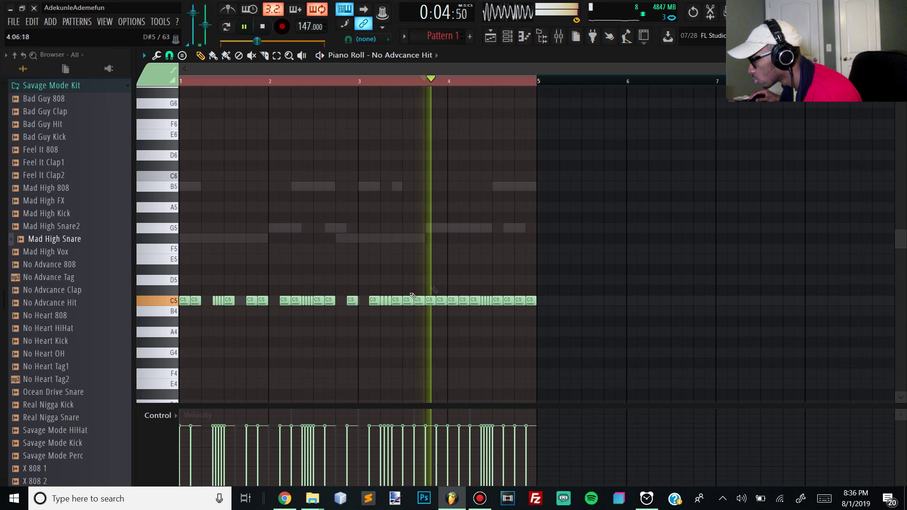
- Delete the C5 hits from 3:11 to 3:15 and at 4:05, 4:11 and 4:13
drag(419, 303, 496, 302)
key(space)
right_click(519, 302)
right_click(507, 303)
- Transpose the four-note roll at 4:07 from C5 down to G4 and play the pattern
scroll(495, 304, up, 4)
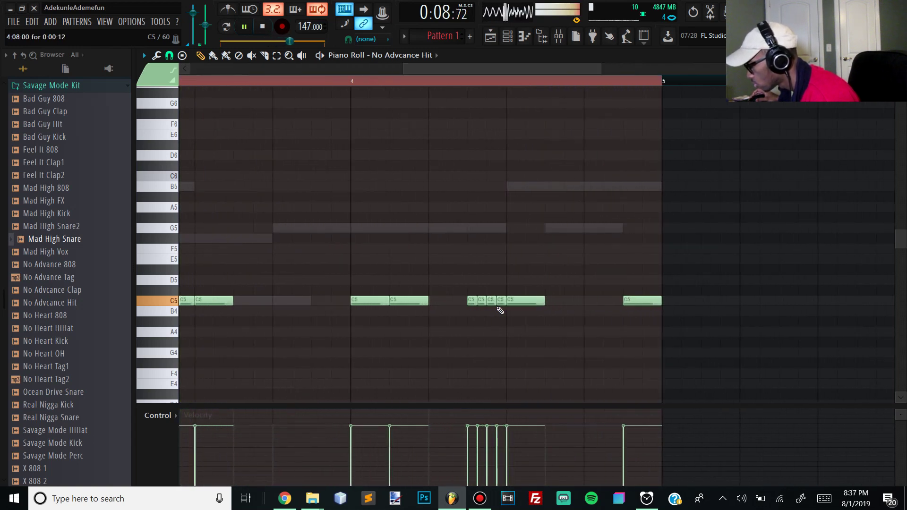
drag(479, 300, 472, 355)
scroll(468, 326, down, 3)
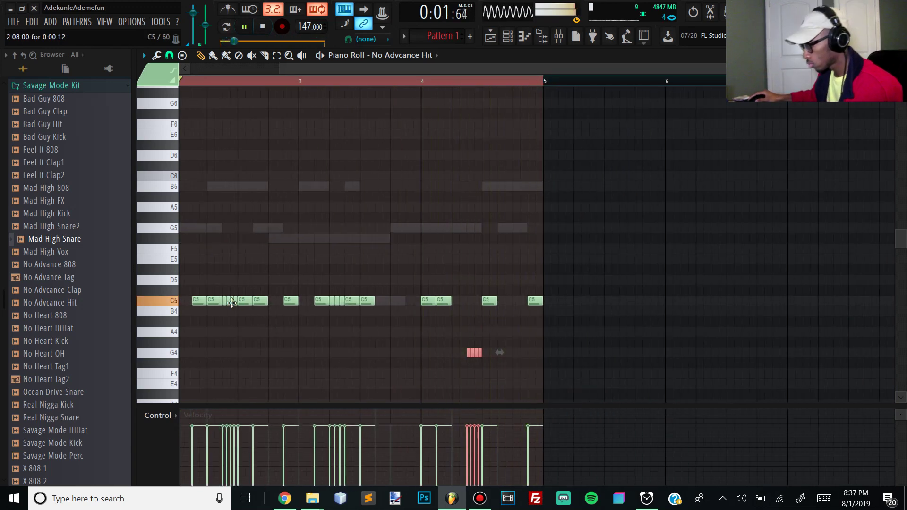
key(space)
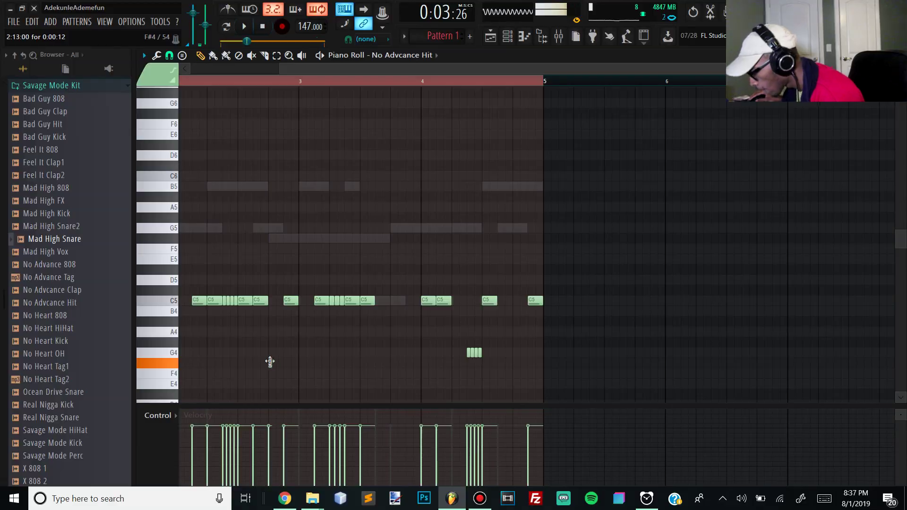